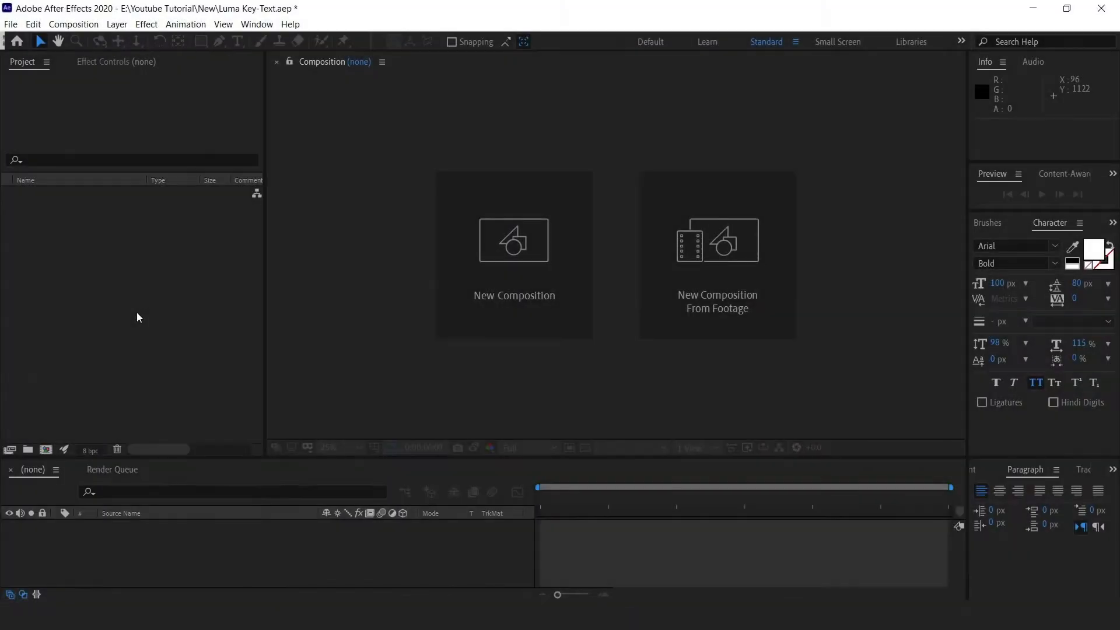
Import Capsicam.mp4 and build a 1920×1080, 25 fps Capsicam composition from it, scrubbing to 0:00:07:15
double_click(137, 313)
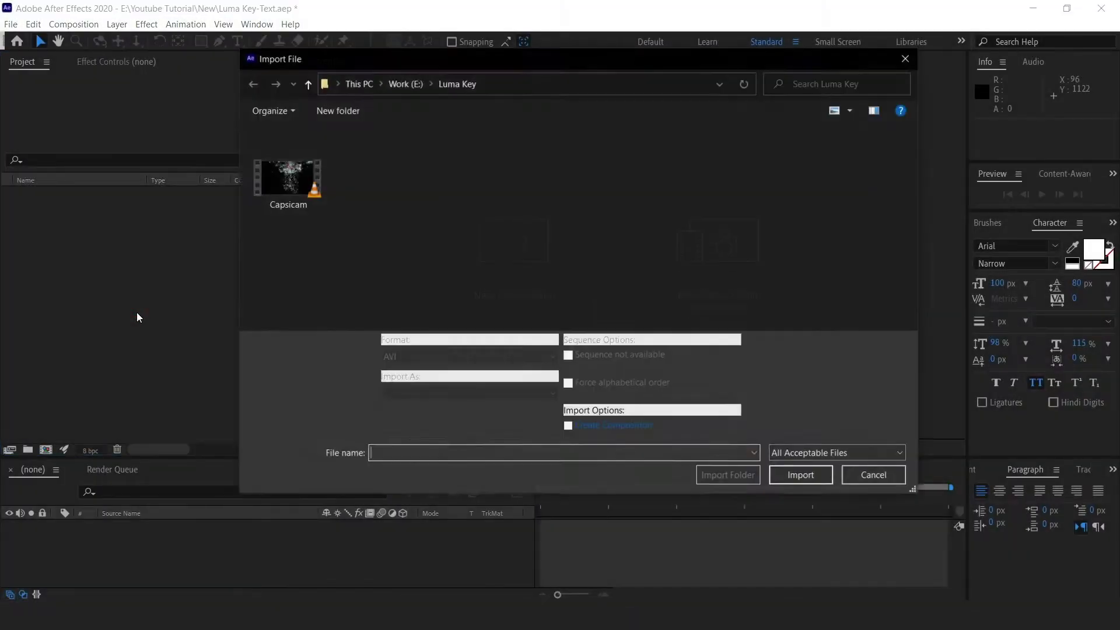
left_click(811, 472)
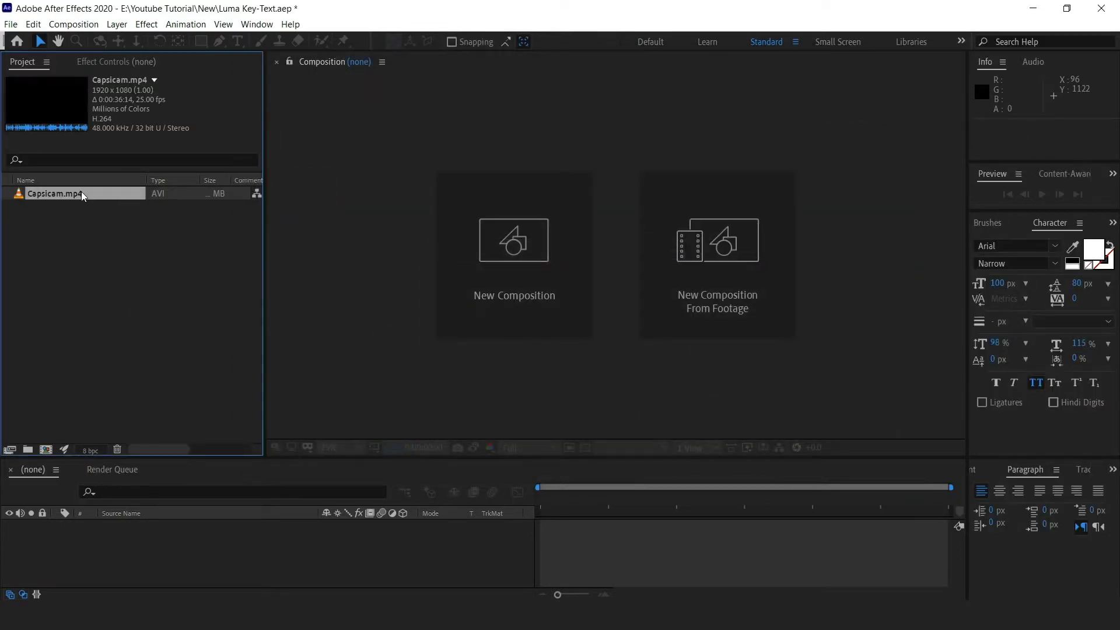
left_click_drag(62, 408, 45, 450)
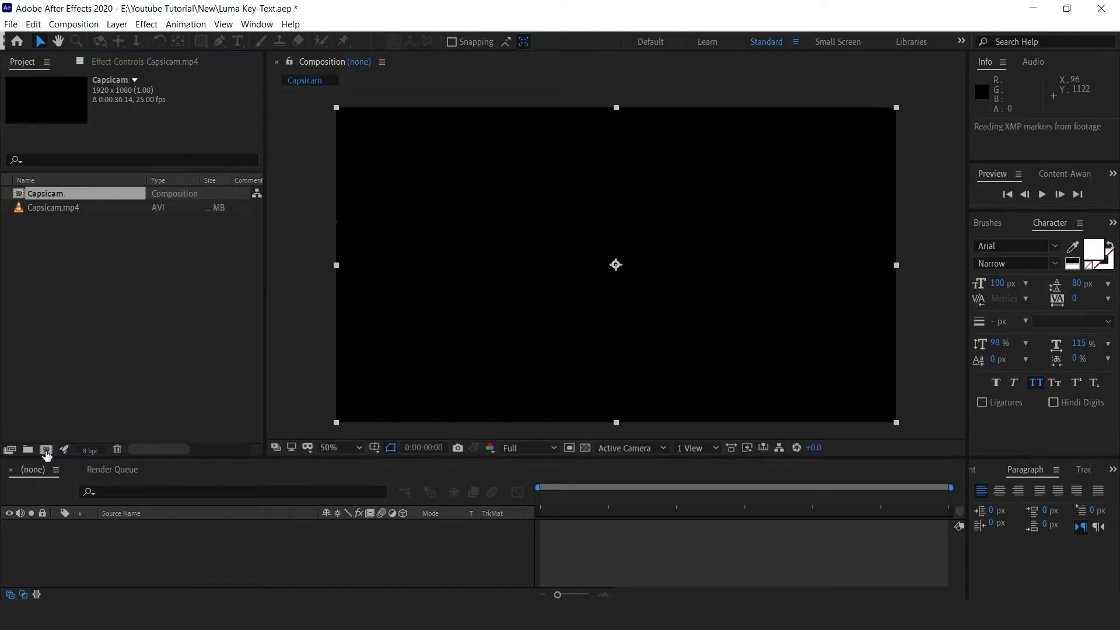
left_click_drag(558, 502, 630, 506)
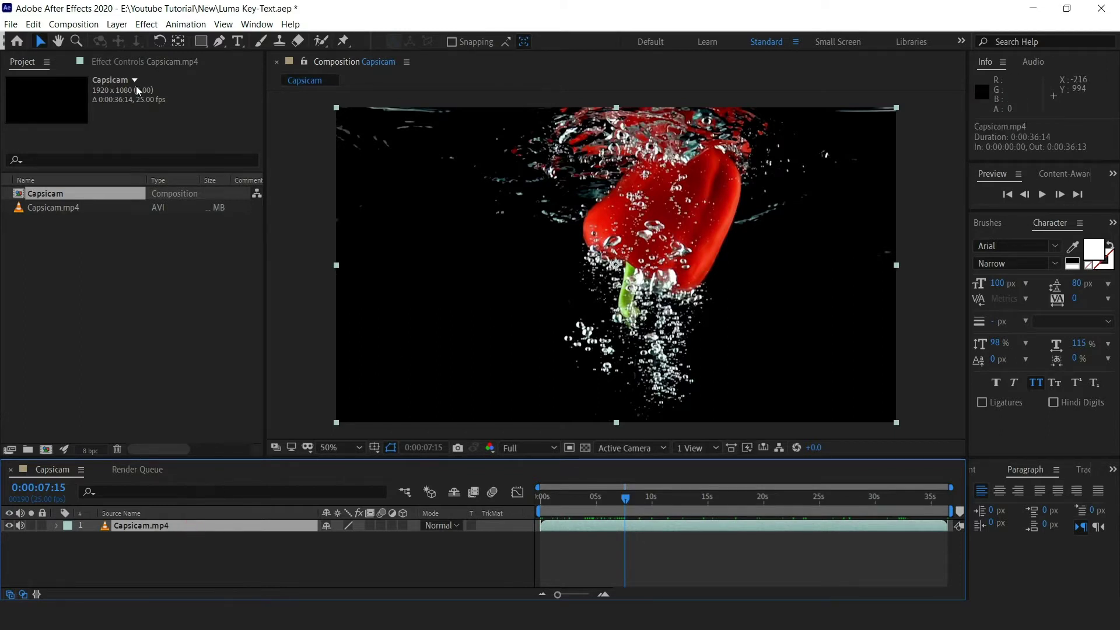
left_click(238, 41)
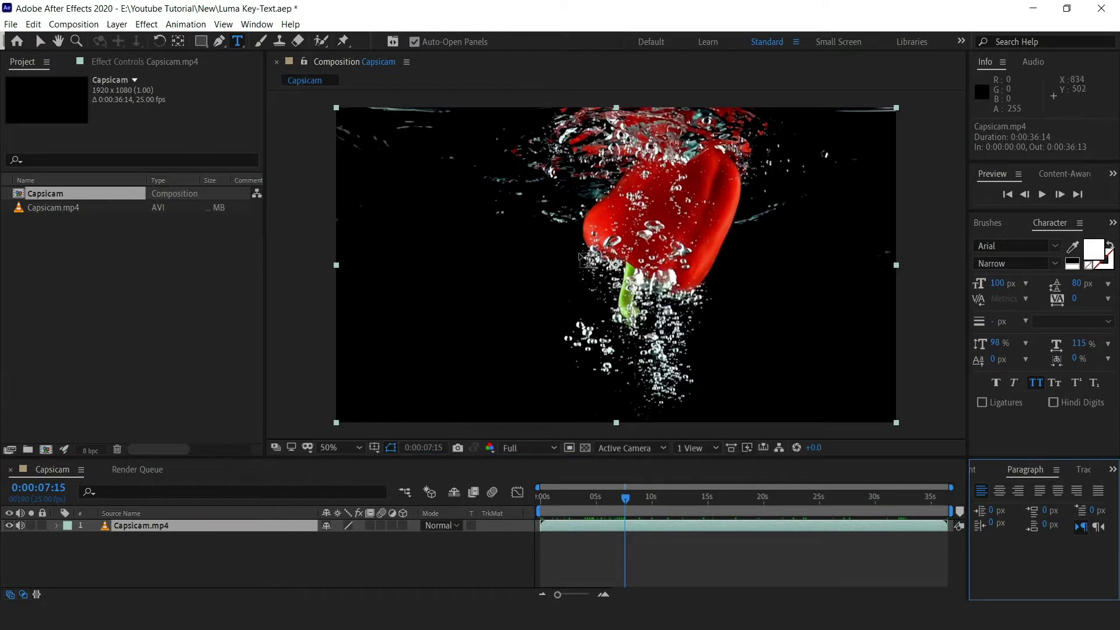
Add a LUMA KEY text layer over the pepper footage
left_click(577, 252)
type("LUMA KEY")
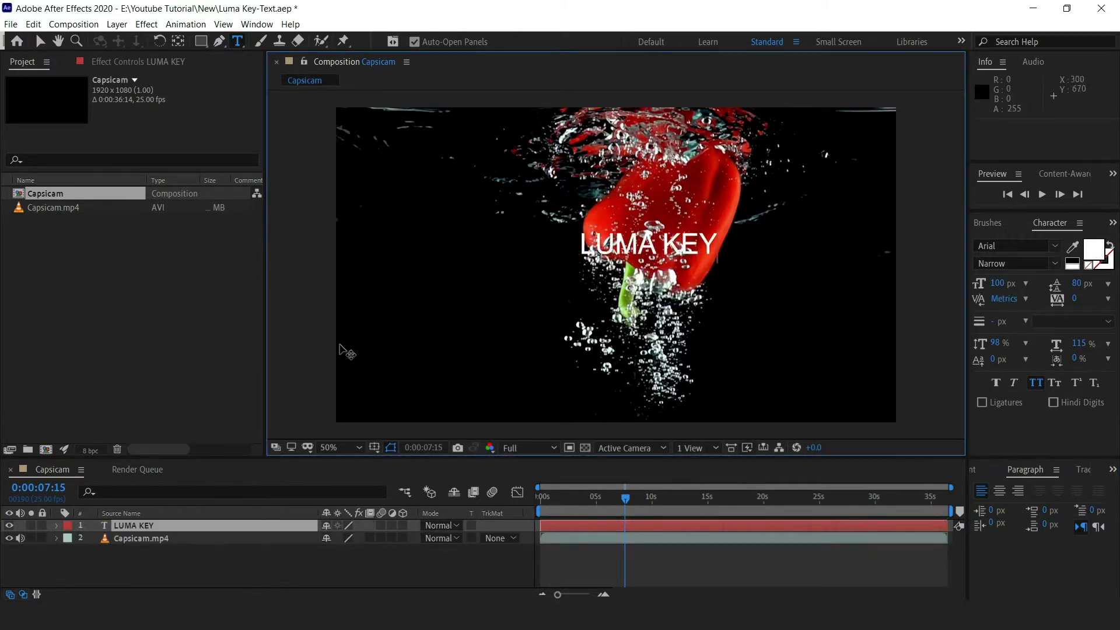
left_click(232, 533)
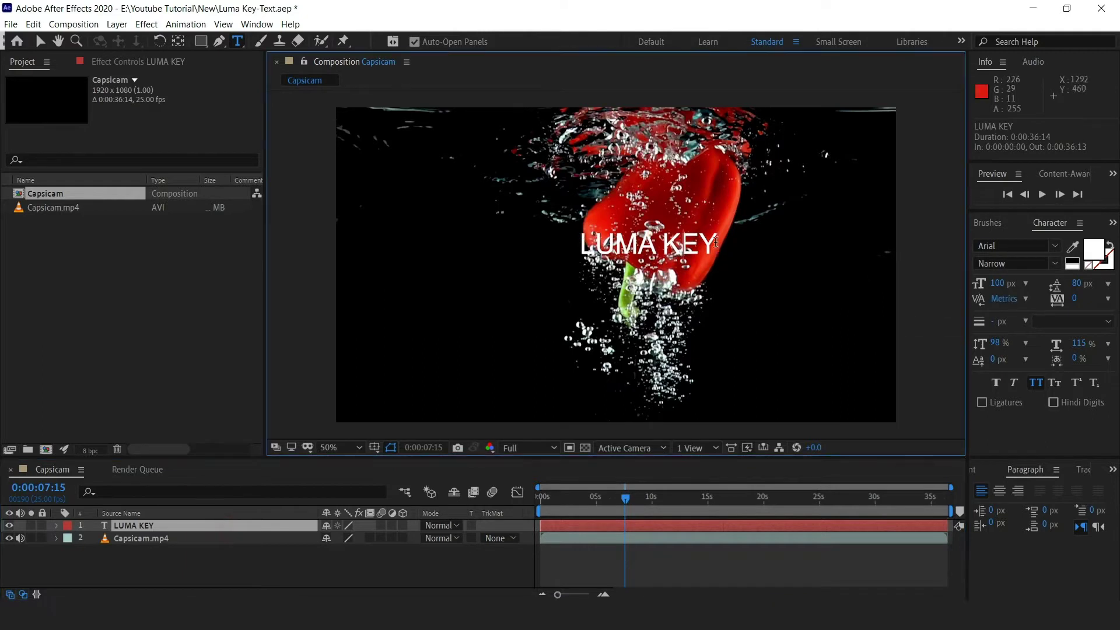
Set the LUMA KEY text to Roboto Bold at 123 px
left_click_drag(722, 247, 554, 245)
left_click(1028, 244)
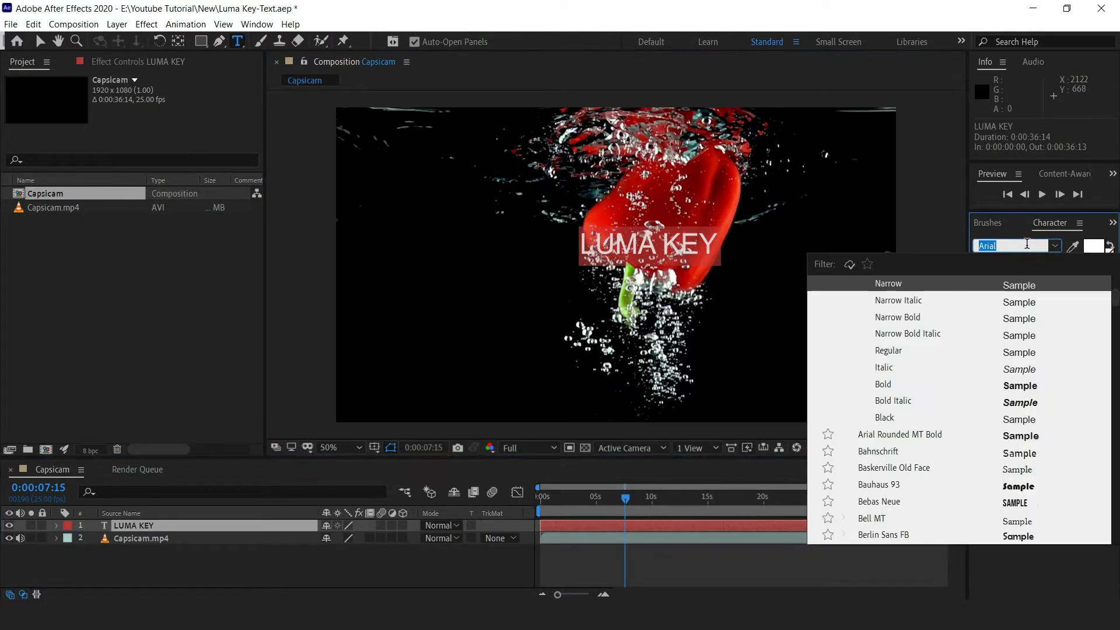
type("robo")
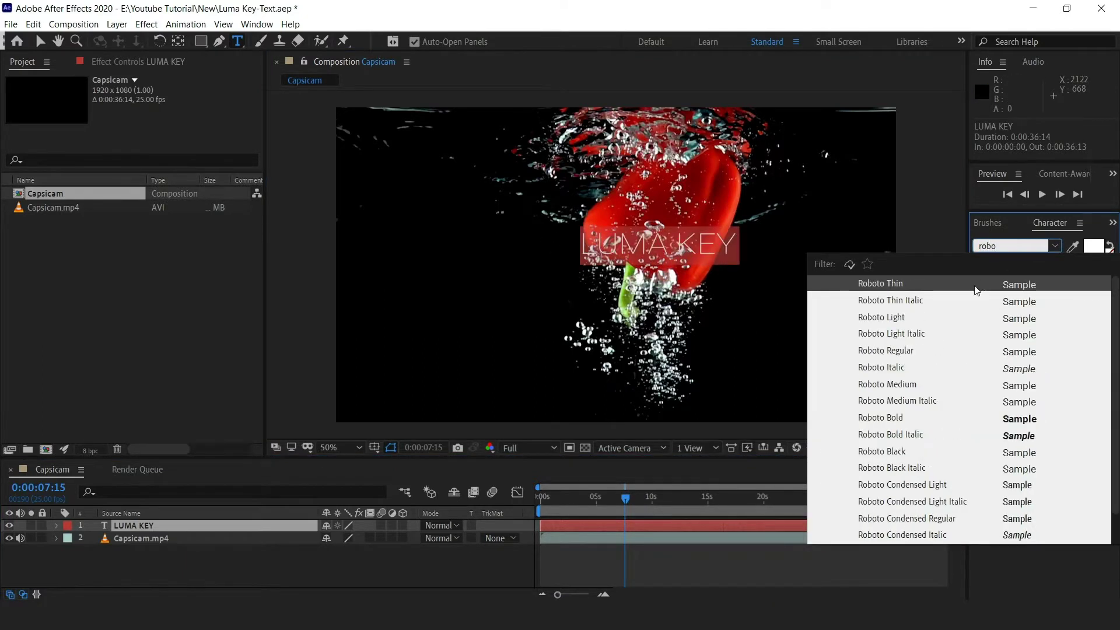
left_click(904, 418)
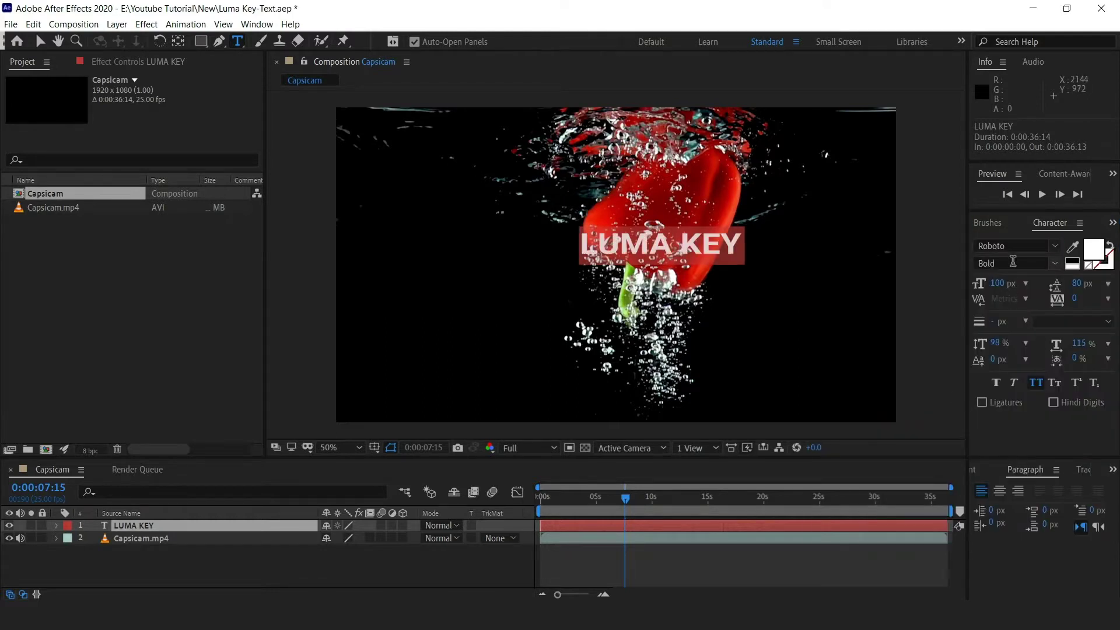
left_click(1000, 284)
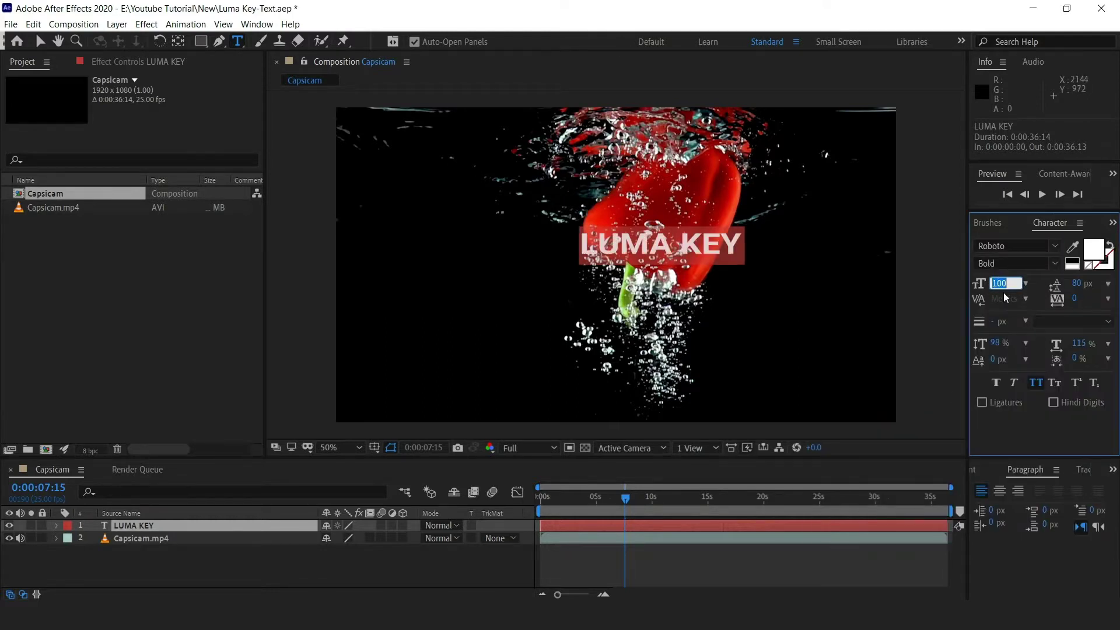
type("123")
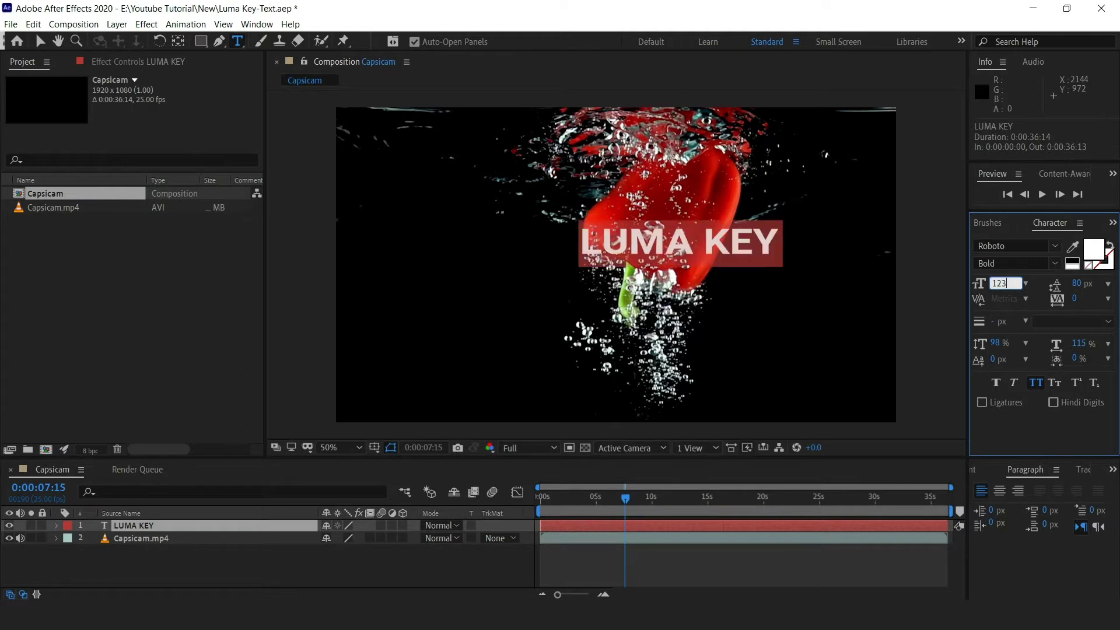
key("Return")
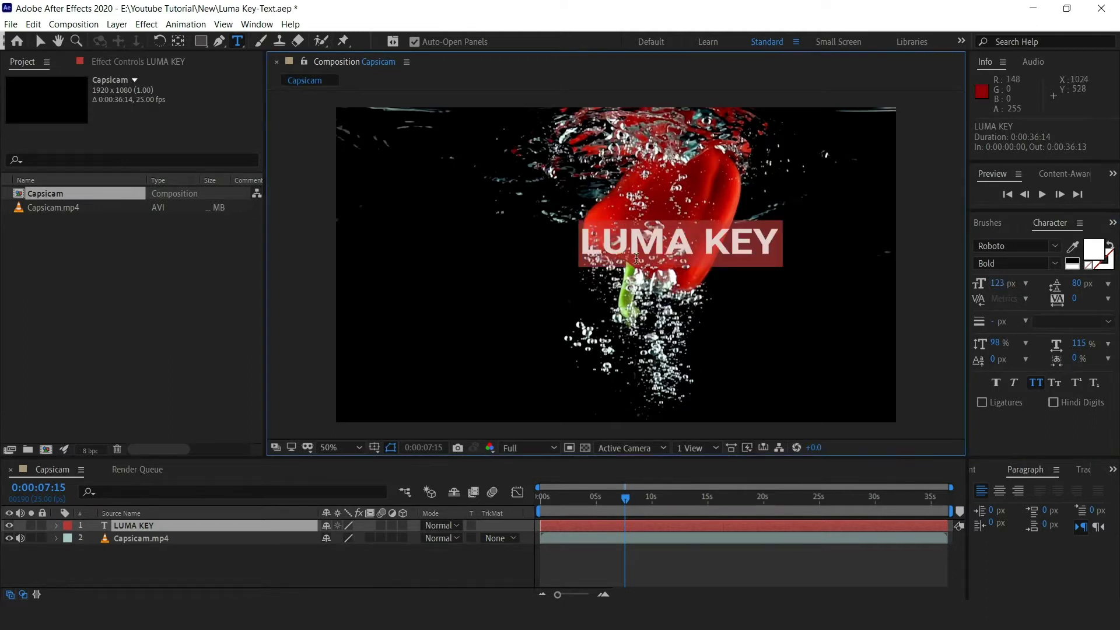
left_click(194, 527)
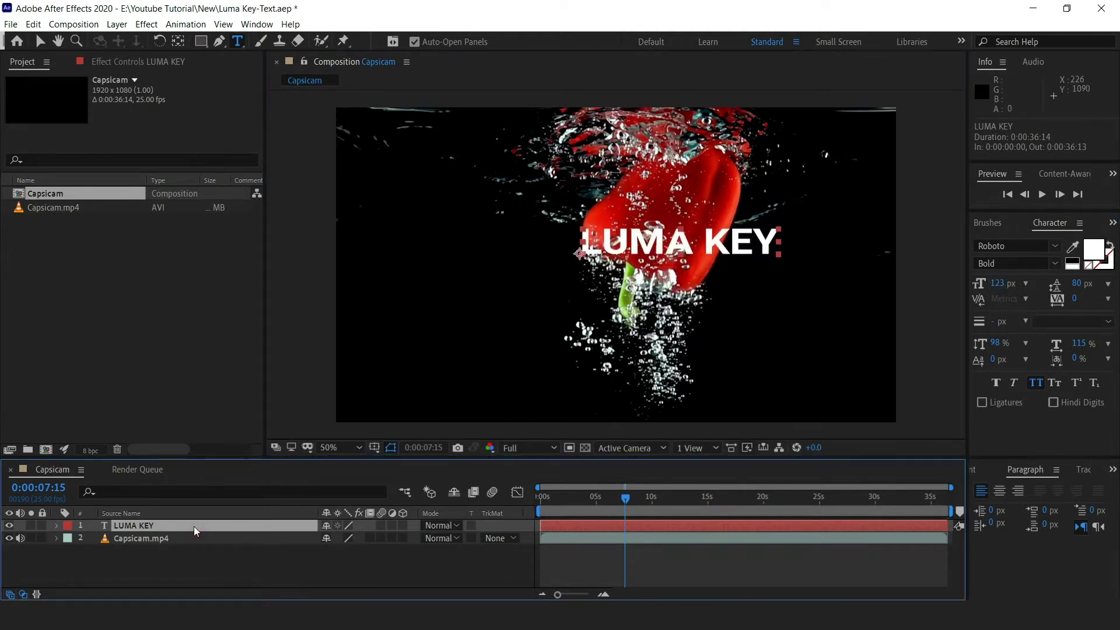
Shift the LUMA KEY text left and scale it to 197%
key("p")
left_click(339, 538)
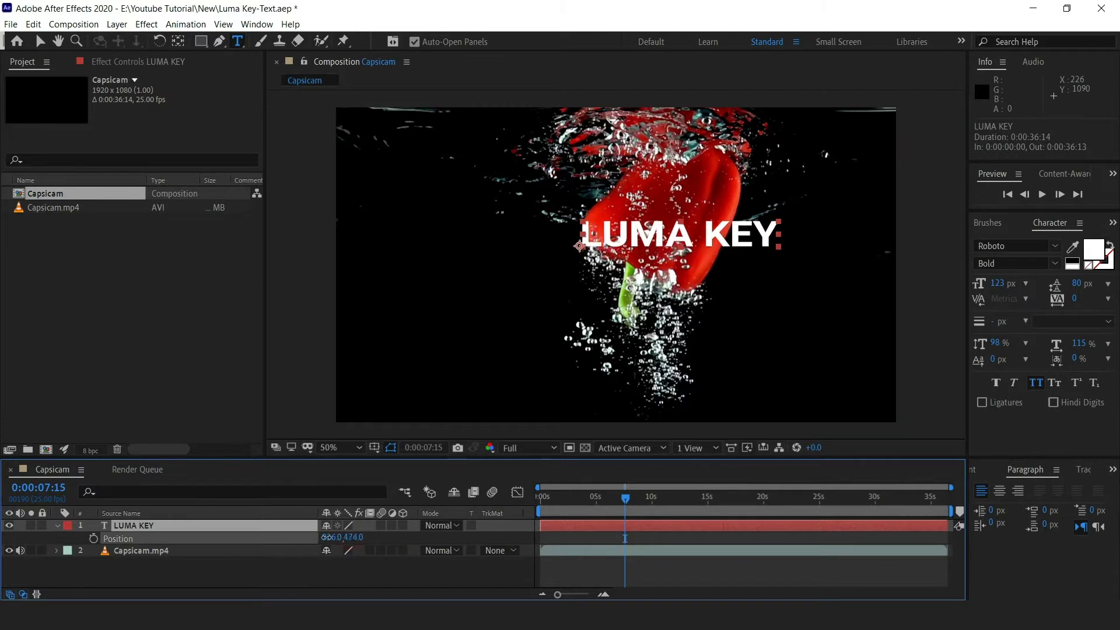
mouse_move(350, 538)
left_mouse_down()
mouse_move(266, 543)
mouse_move(370, 542)
left_mouse_up()
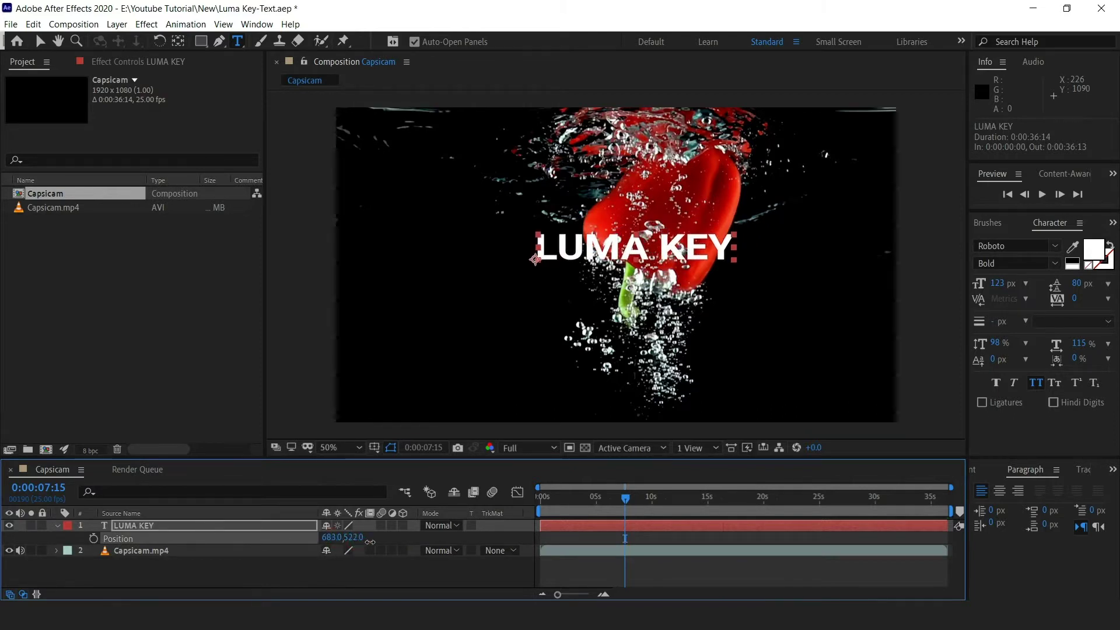
left_click(123, 526)
key("s")
left_click_drag(346, 542, 408, 540)
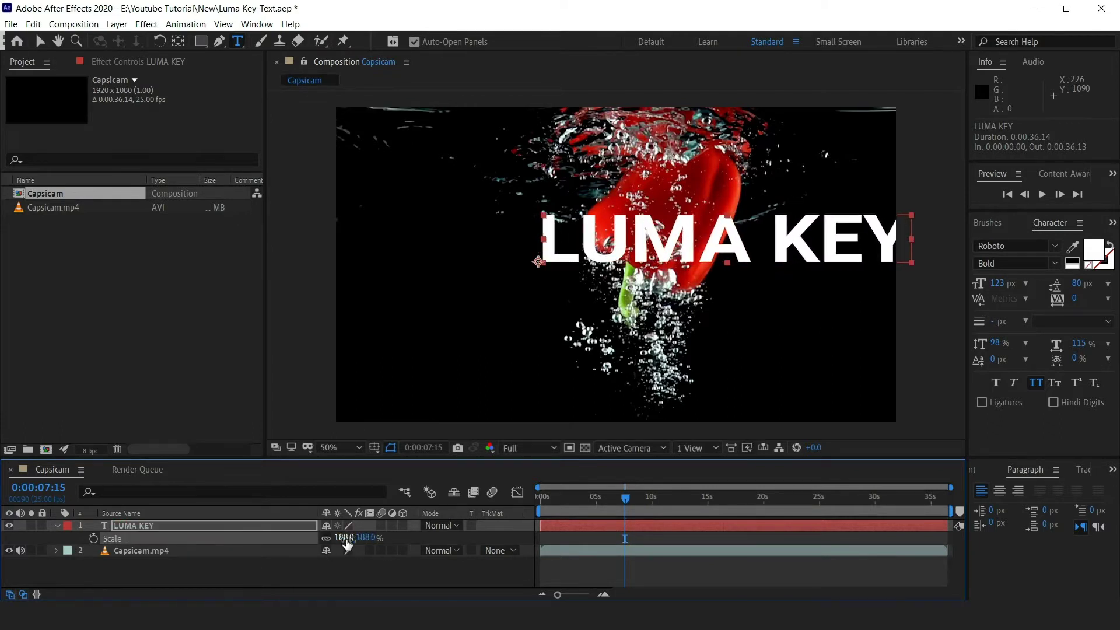
left_click(348, 537)
type("197")
left_click(375, 582)
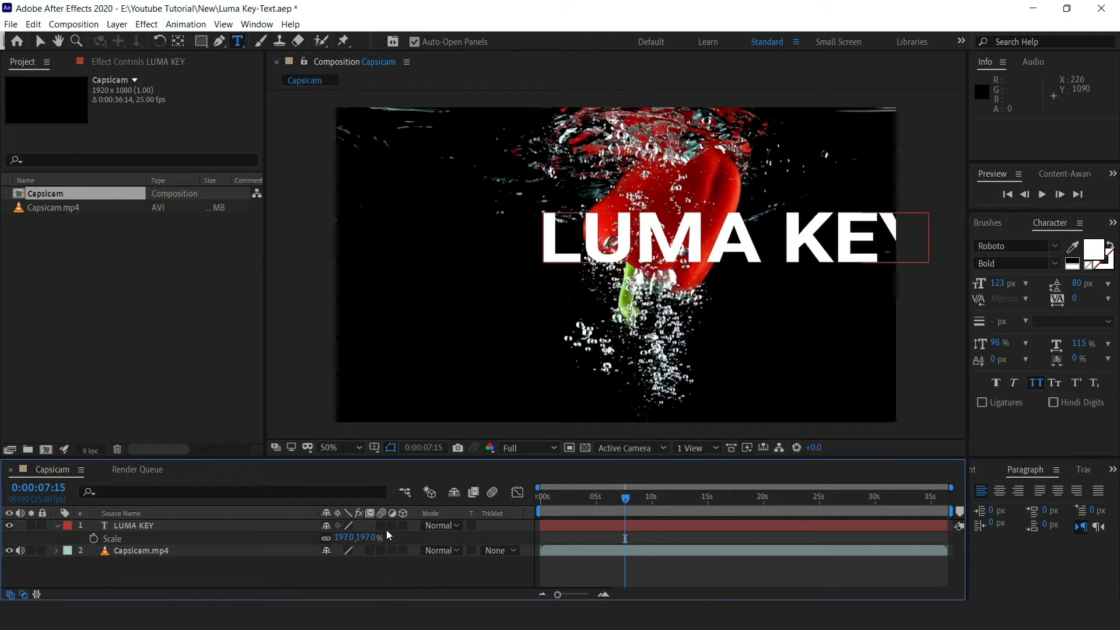
Turn on the 3D and Motion Blur switches for the LUMA KEY layer
left_click(404, 525)
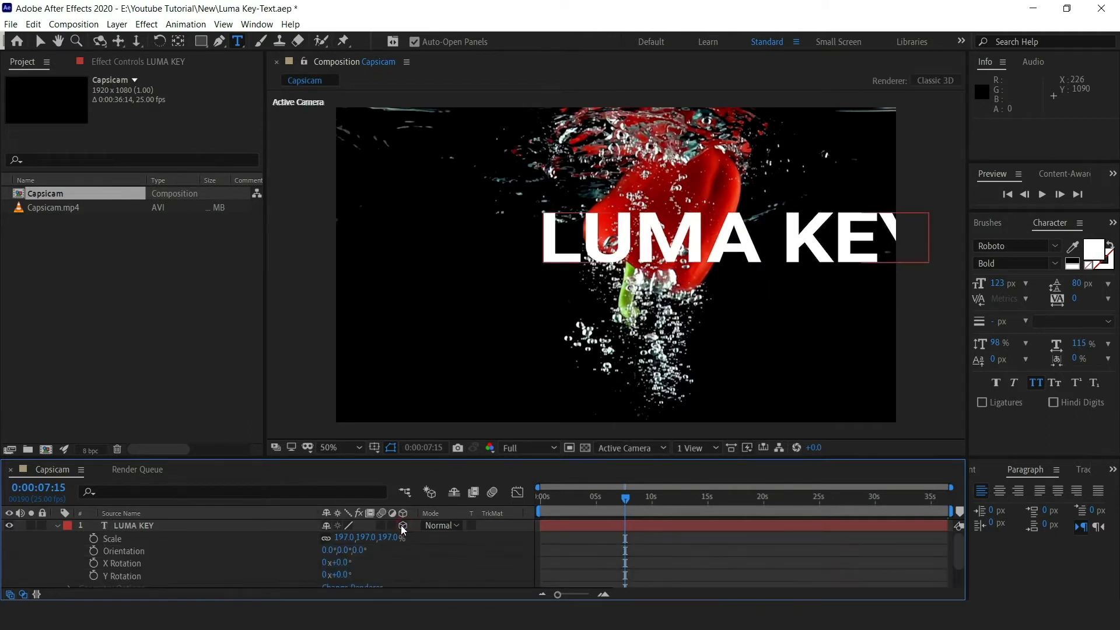
left_click(381, 525)
left_click(58, 527)
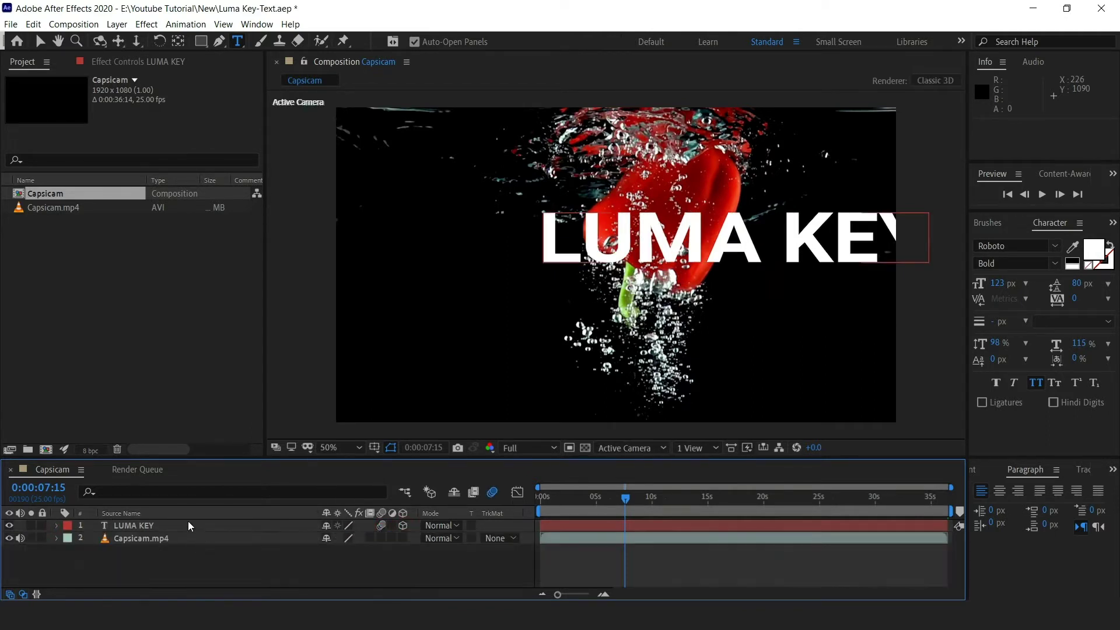
Set the text's Position to 320, 611, 1612 and return to the first frame
left_click(187, 523)
key("p")
left_click_drag(334, 538, 154, 538)
left_click_drag(353, 538, 388, 538)
left_click(326, 538)
type("320")
key("Tab")
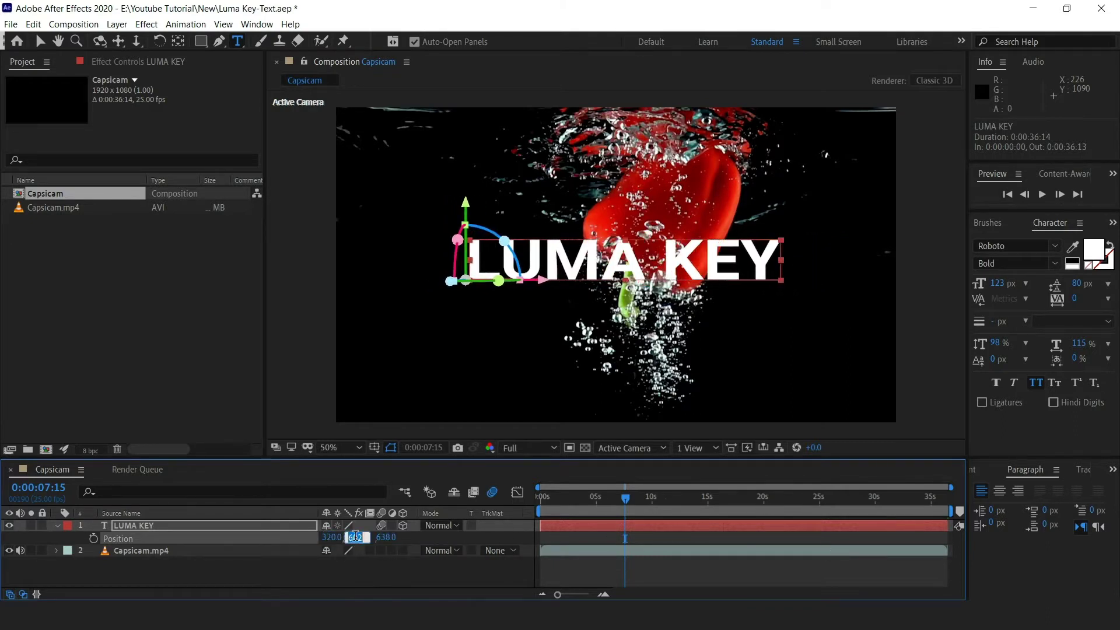
type("611")
key("Tab")
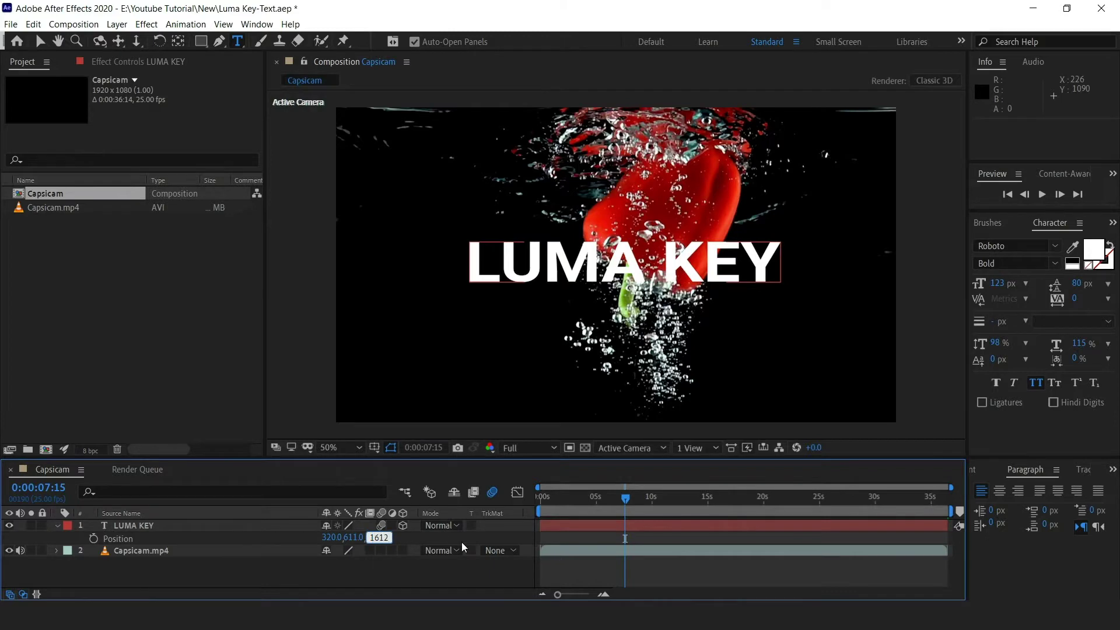
type("1612")
key("Return")
key("Home")
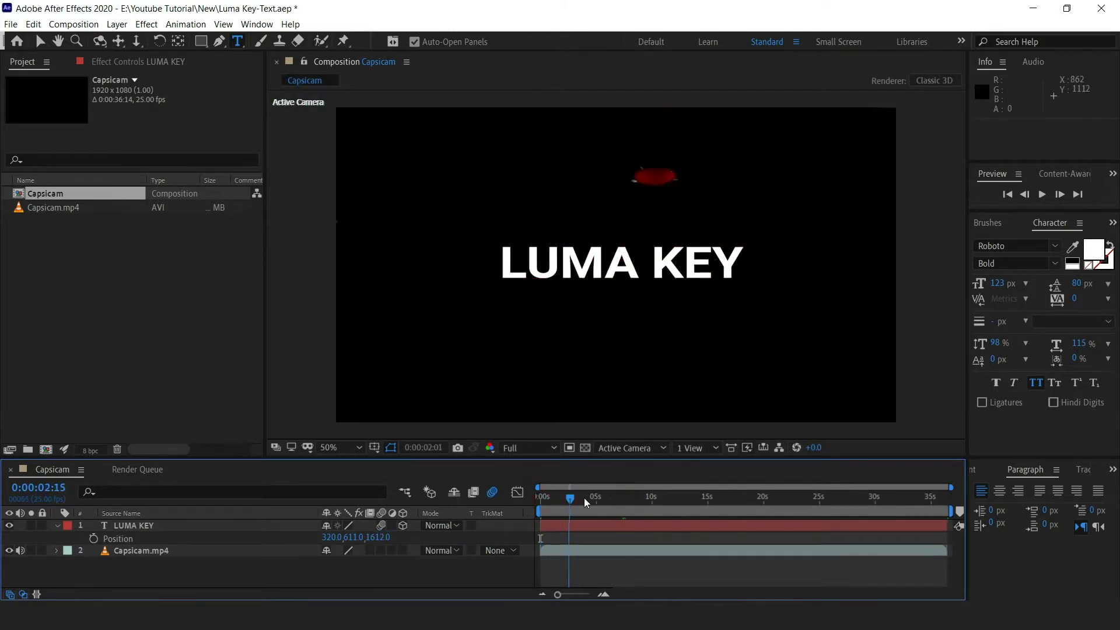
left_click_drag(584, 498, 541, 493)
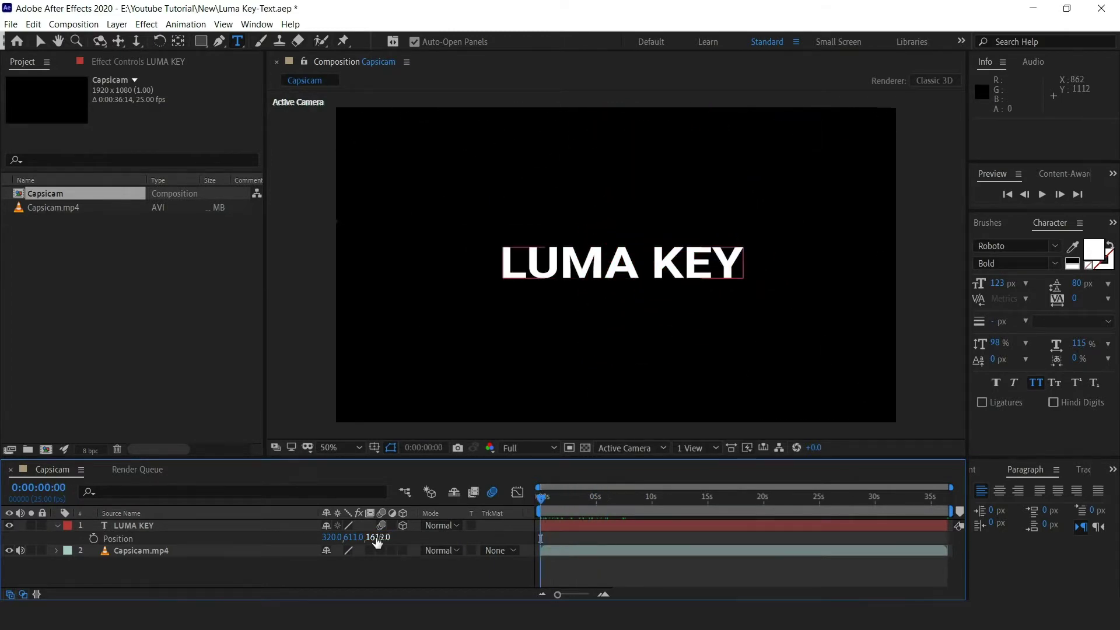
Keyframe Position at the start, then set Z to 814 at the clip's last frame
left_click(94, 538)
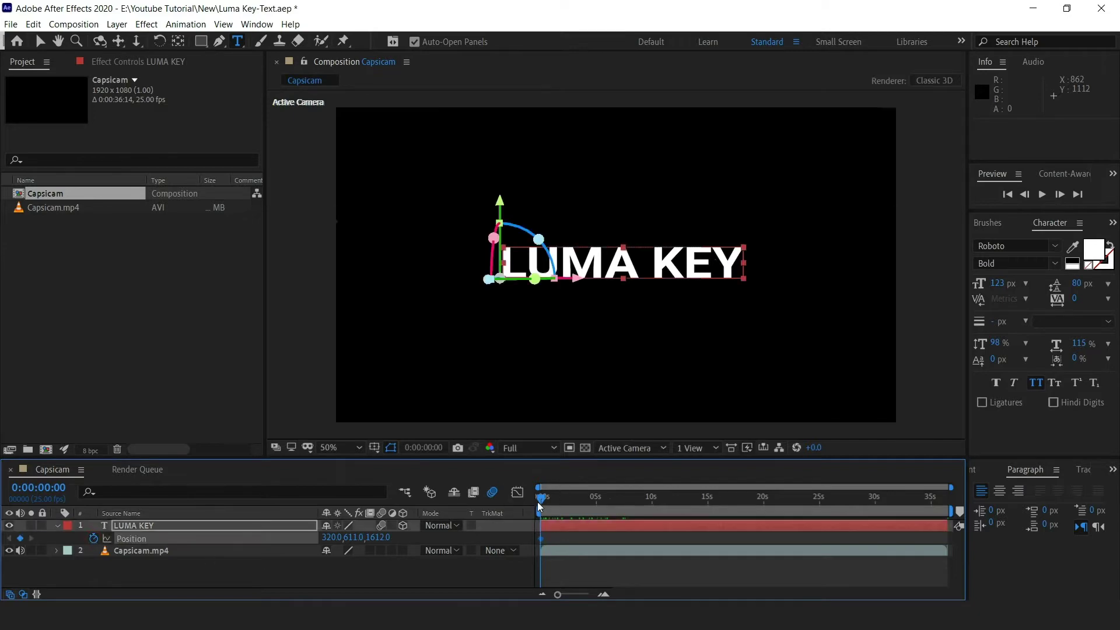
left_click_drag(537, 502, 951, 499)
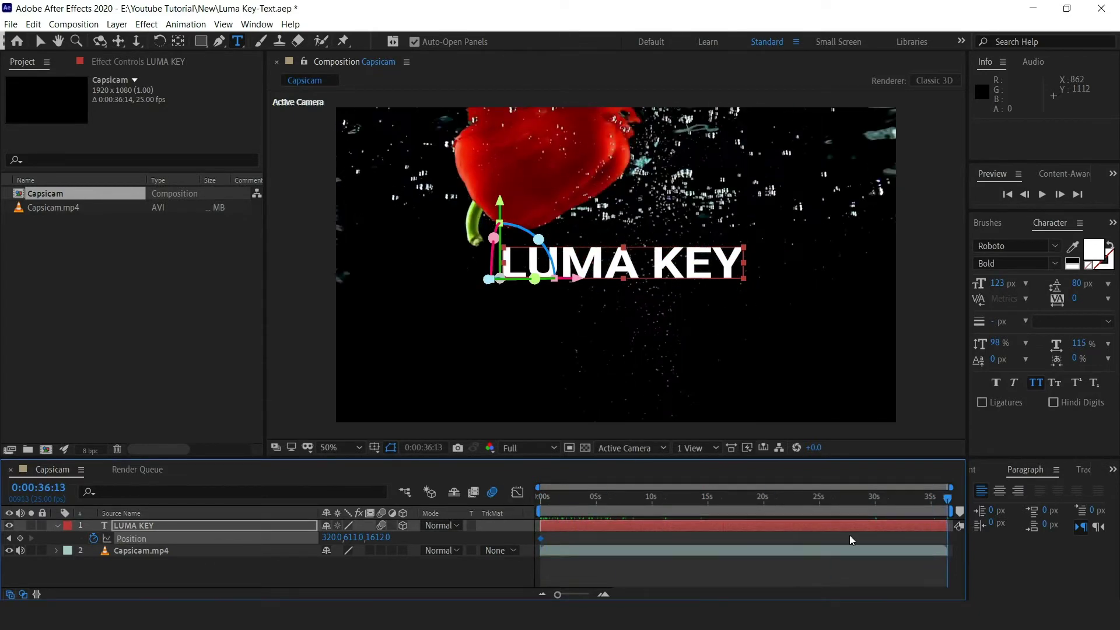
left_click(380, 538)
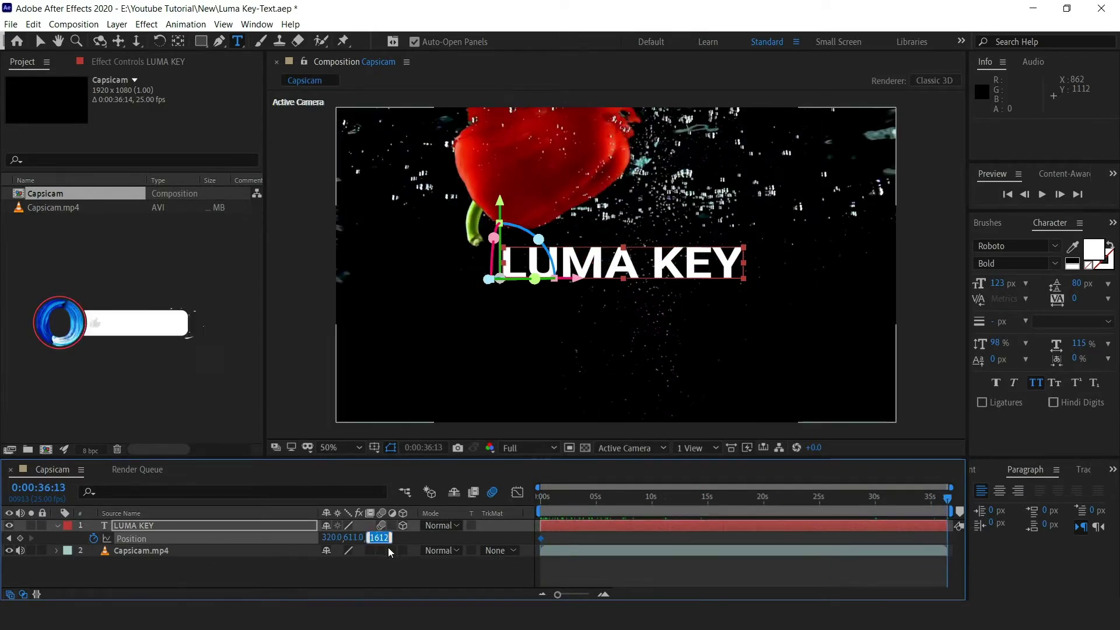
type("814")
left_click(387, 571)
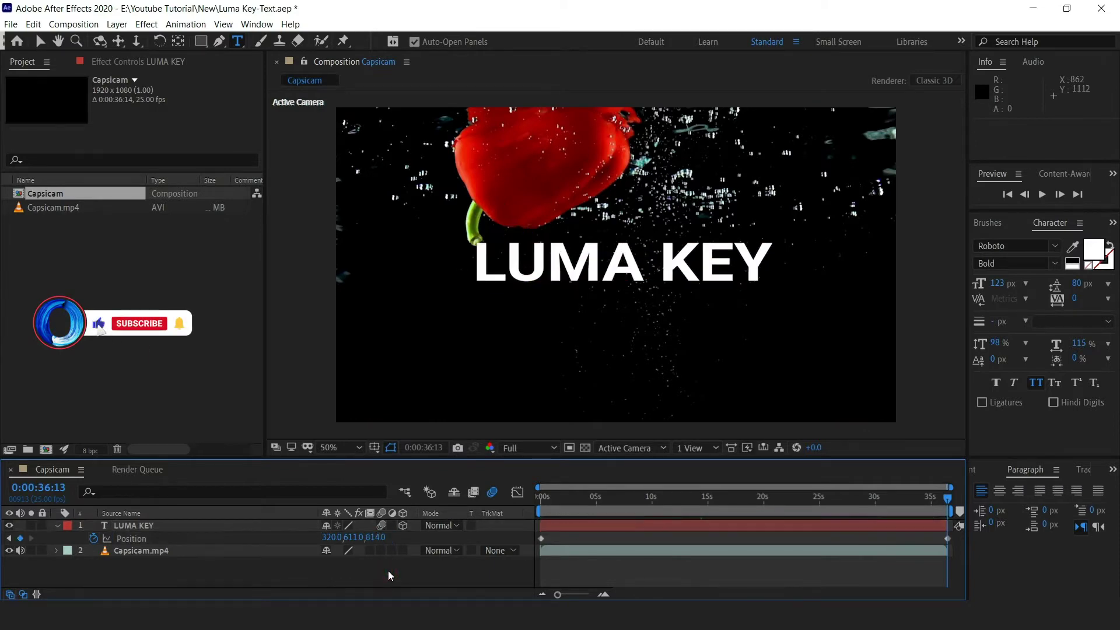
Scrub back to the start and RAM-preview the LUMA KEY push-in
mouse_move(948, 499)
left_mouse_down()
mouse_move(647, 480)
mouse_move(743, 477)
mouse_move(965, 512)
left_mouse_up()
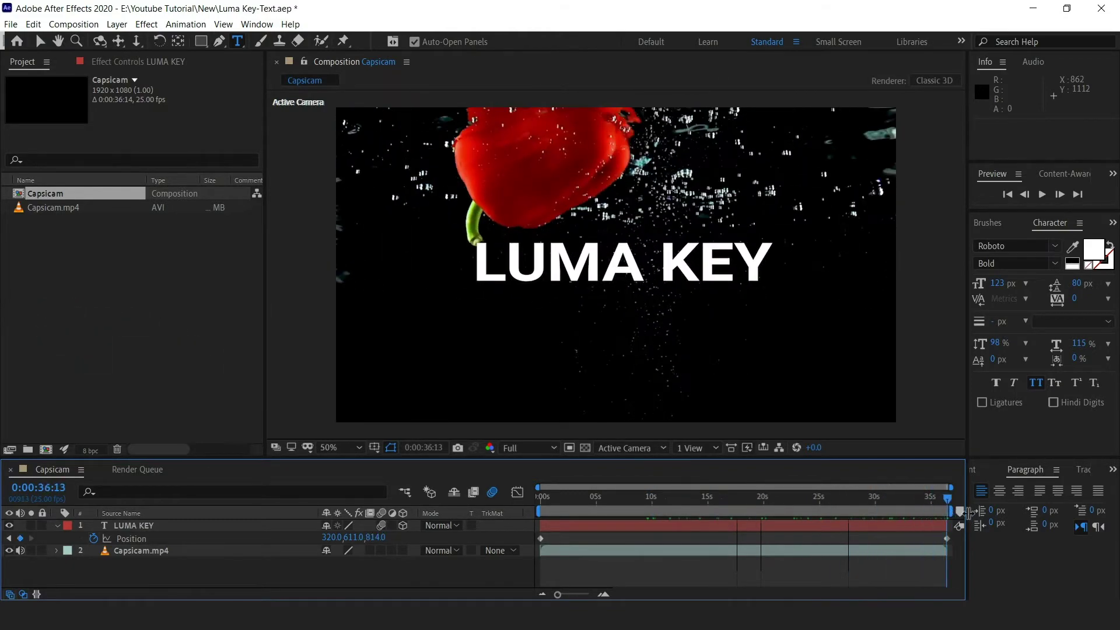
left_click(449, 534)
left_click(380, 537)
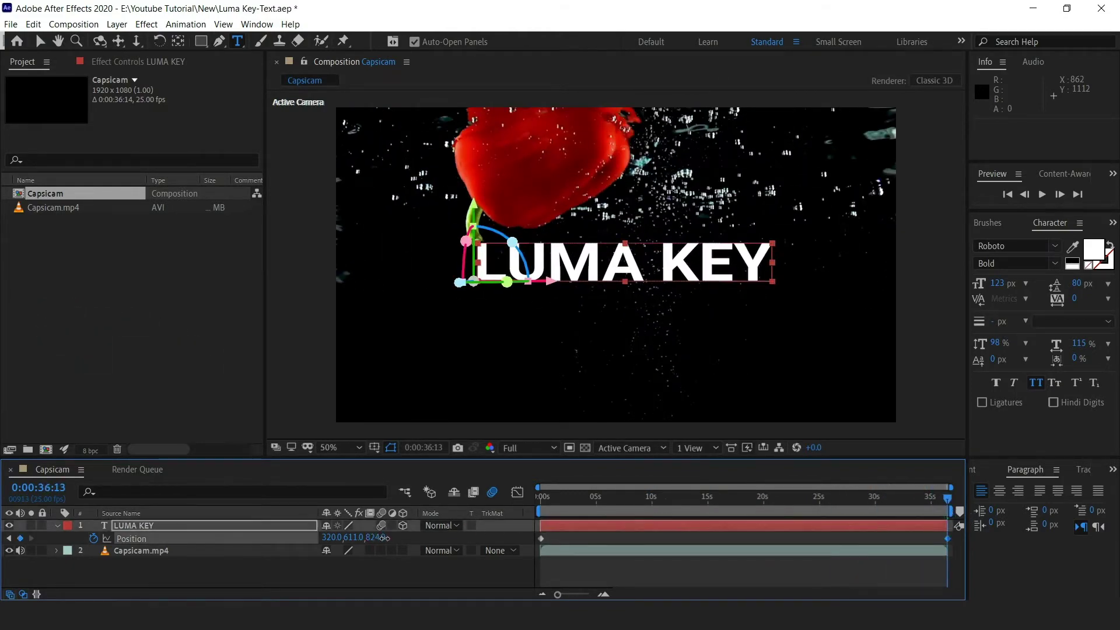
left_click_drag(948, 500, 945, 500)
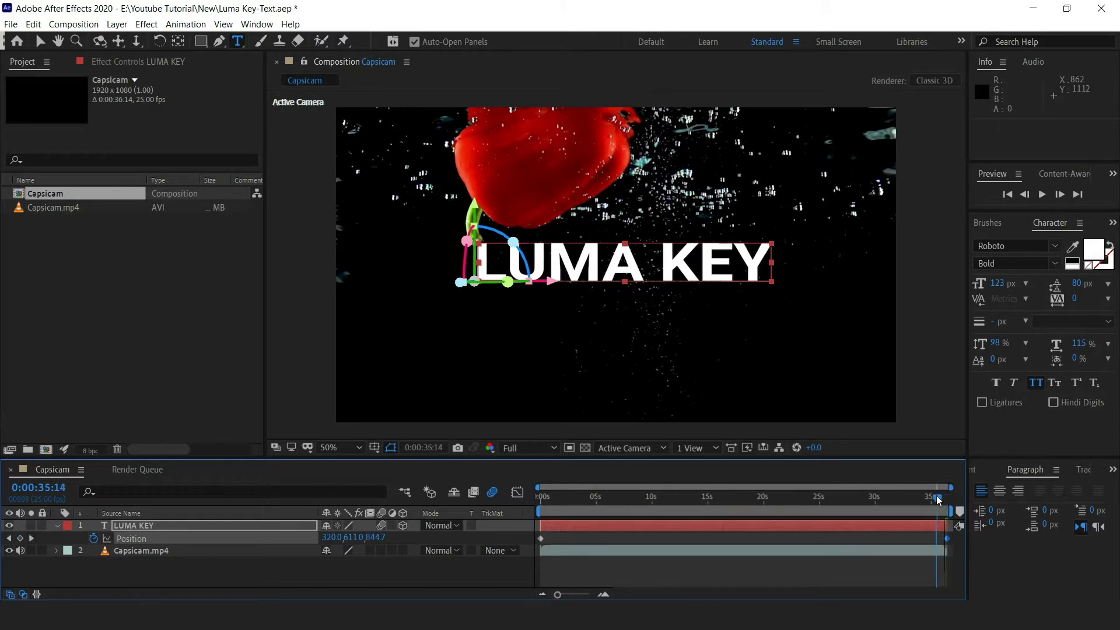
left_click_drag(541, 497, 507, 499)
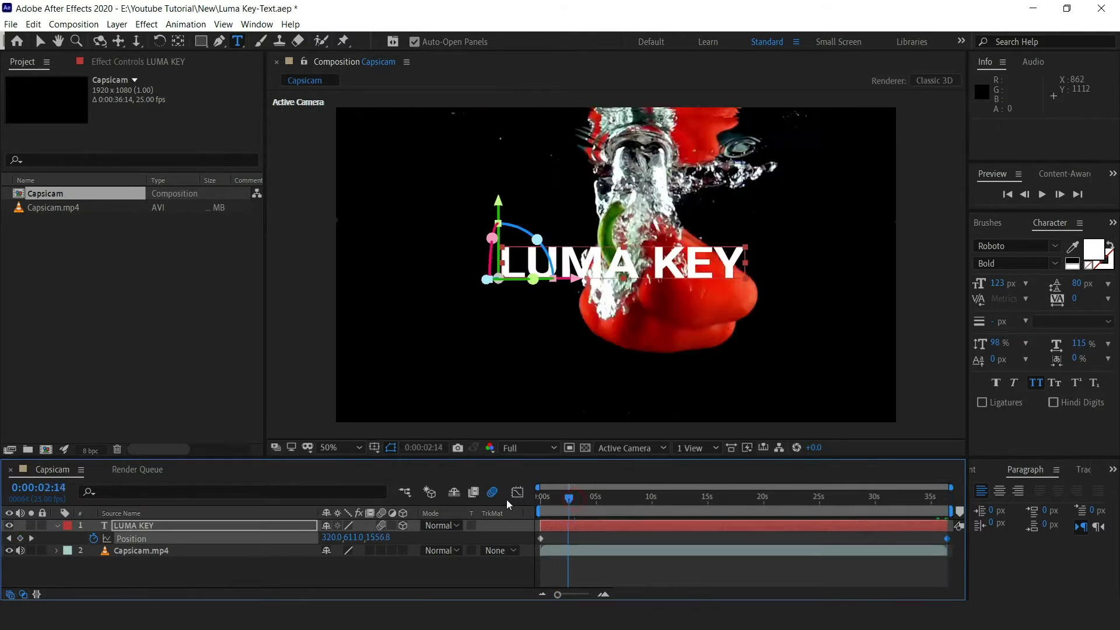
key("space")
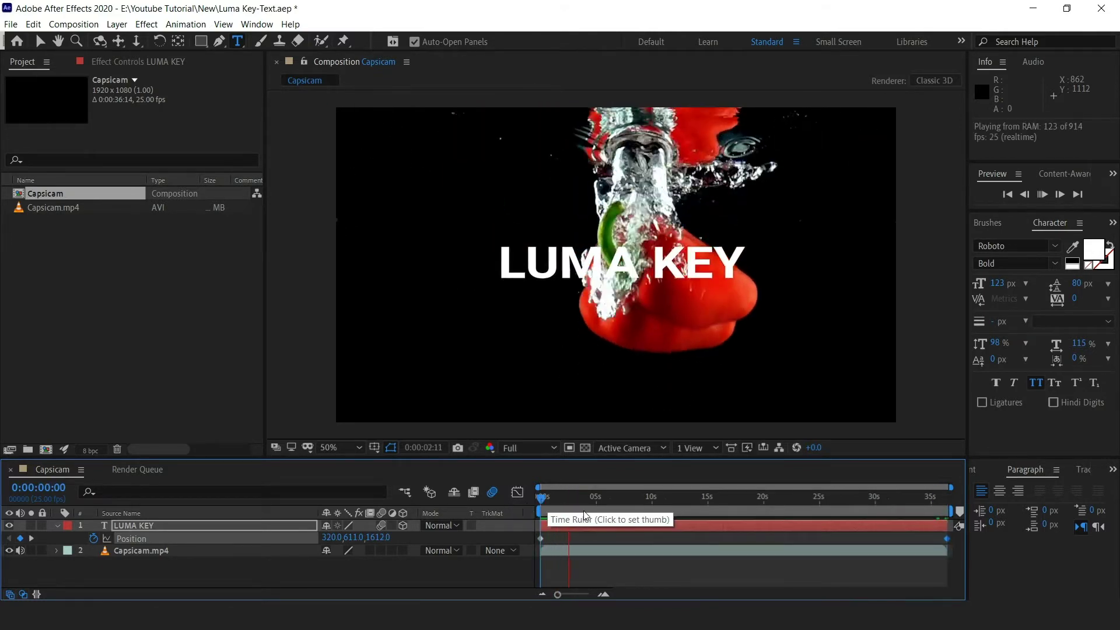
key("space")
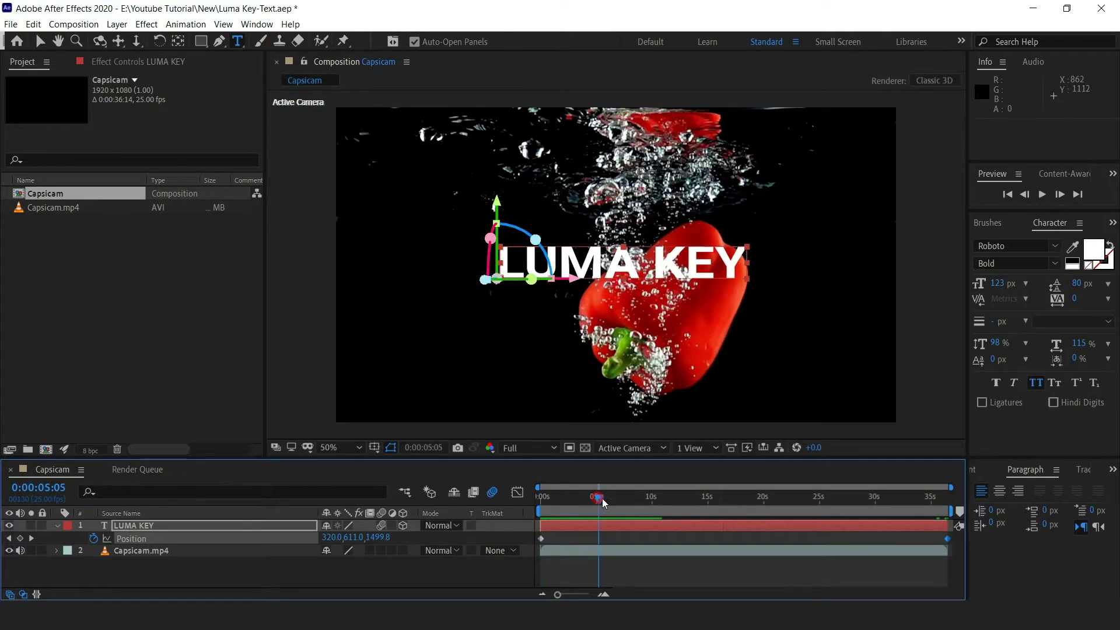
Duplicate Capsicam.mp4 and move the copy above the LUMA KEY text layer
left_click(57, 527)
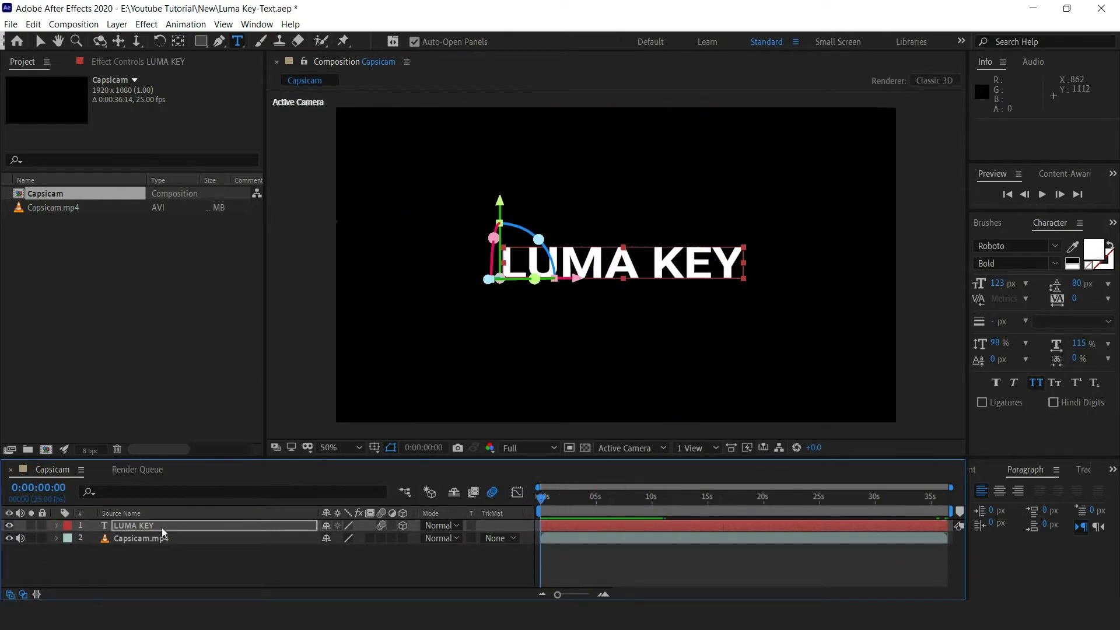
left_click(163, 533)
key("ctrl+d")
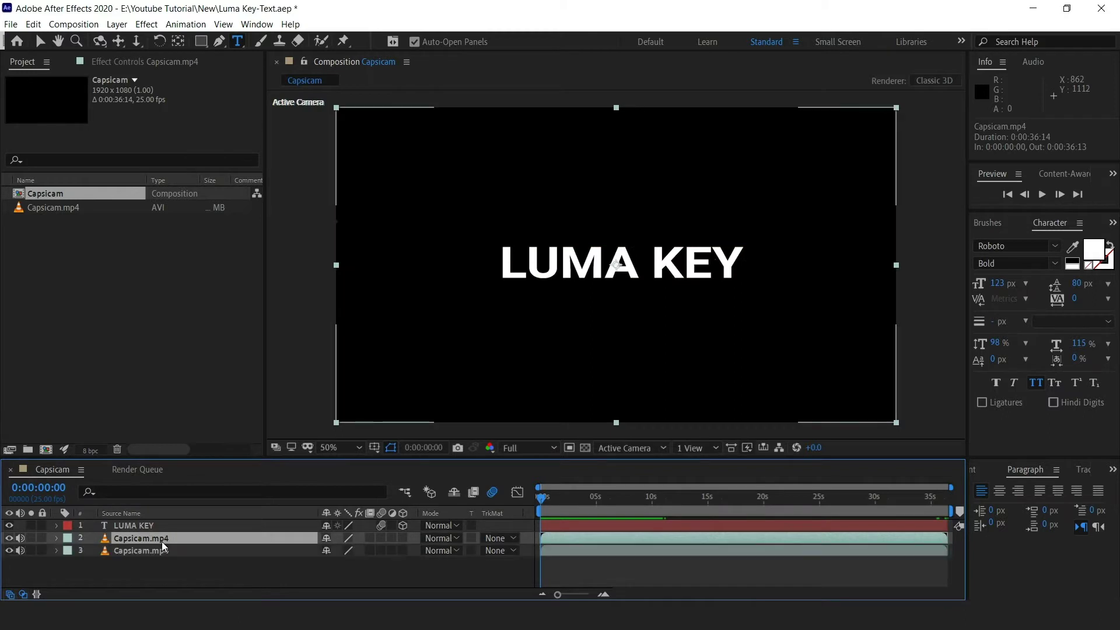
left_click_drag(160, 548, 156, 522)
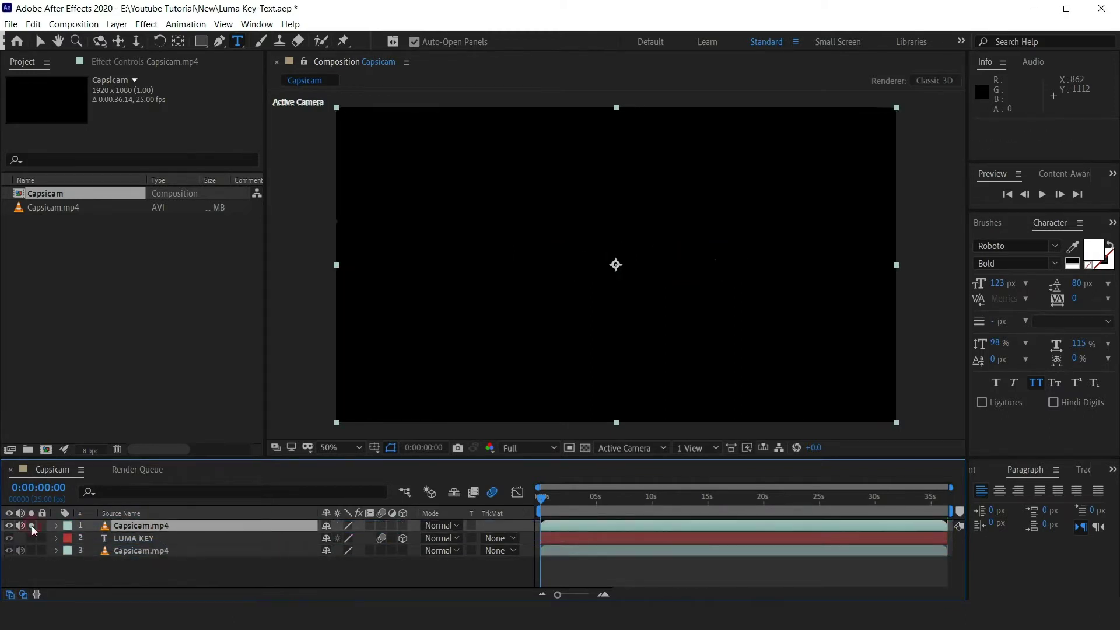
mouse_move(618, 505)
left_mouse_down()
mouse_move(645, 498)
mouse_move(611, 498)
left_mouse_up()
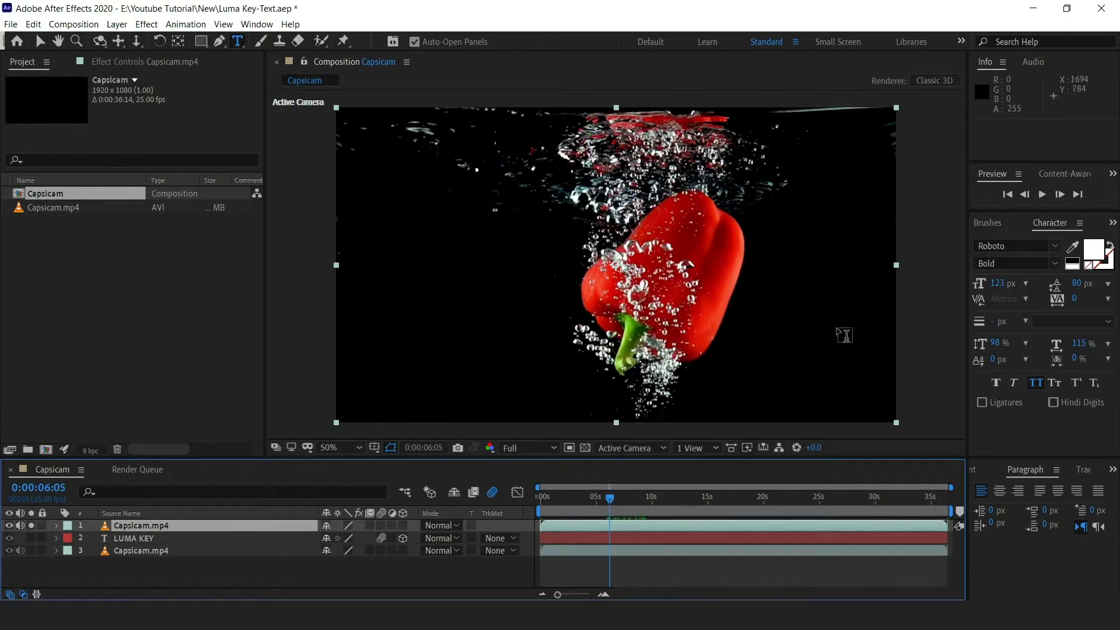
Apply the Luma Key effect from Effects & Presets to the top video copy
left_click(1111, 175)
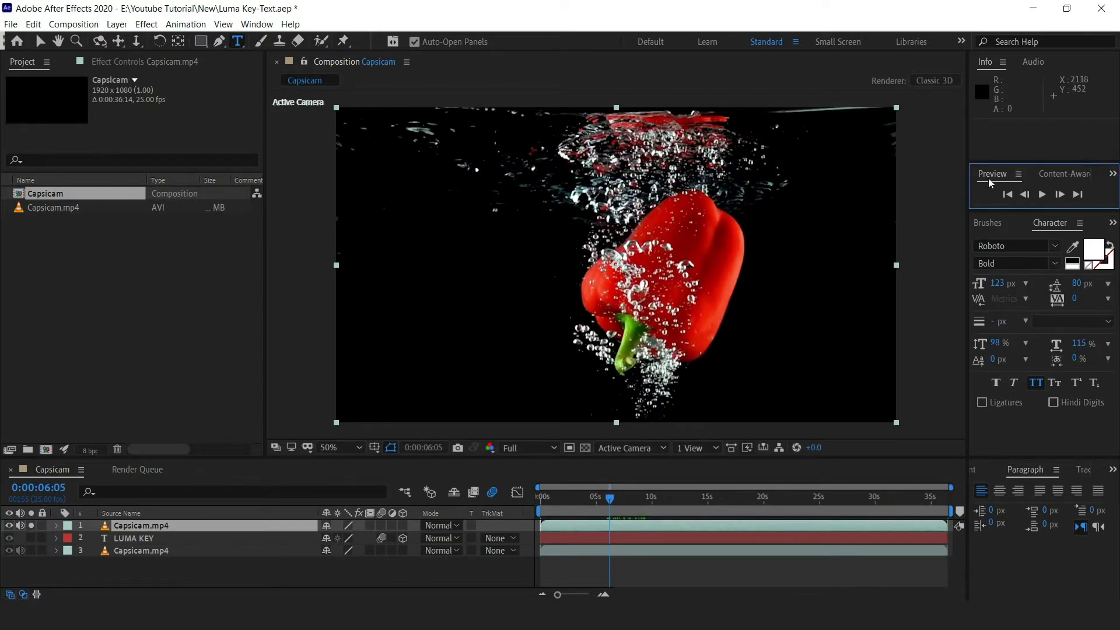
left_click(980, 224)
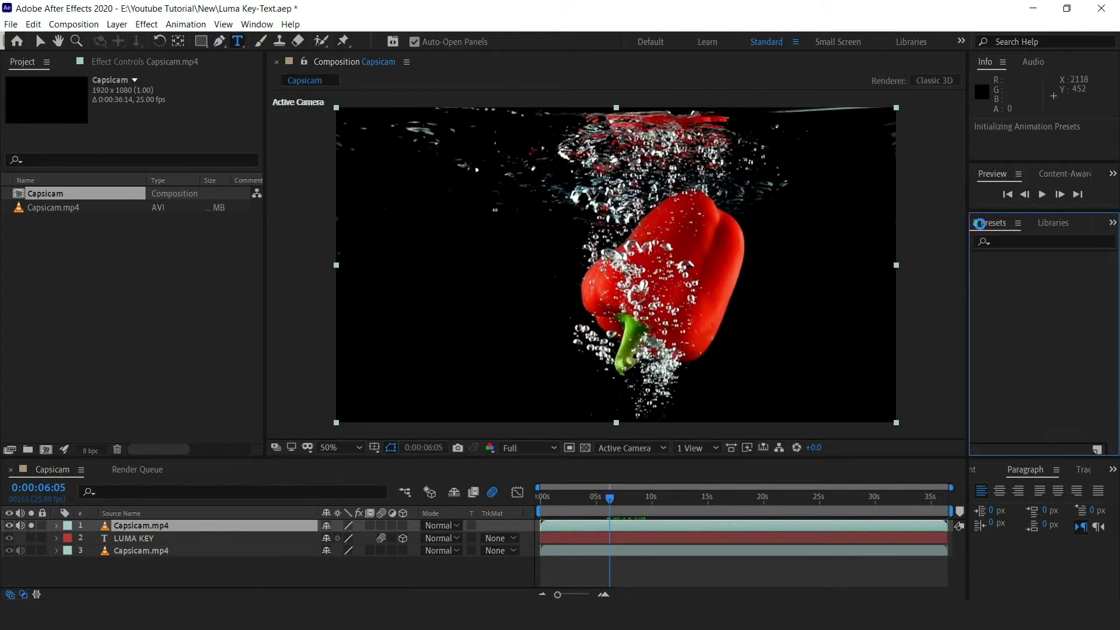
left_click(1029, 242)
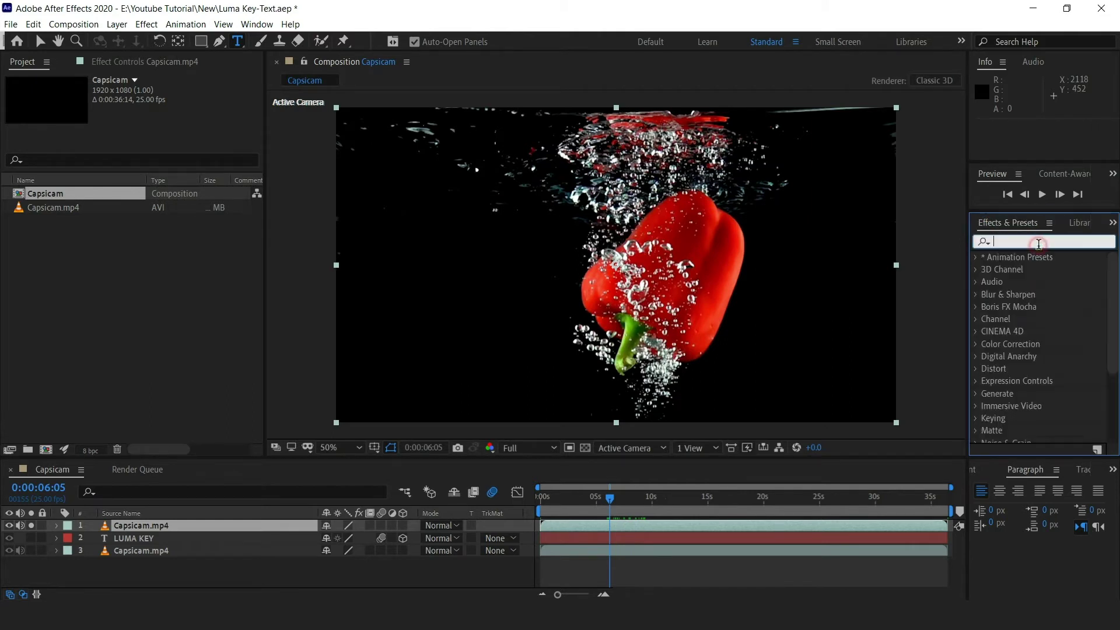
type("luma")
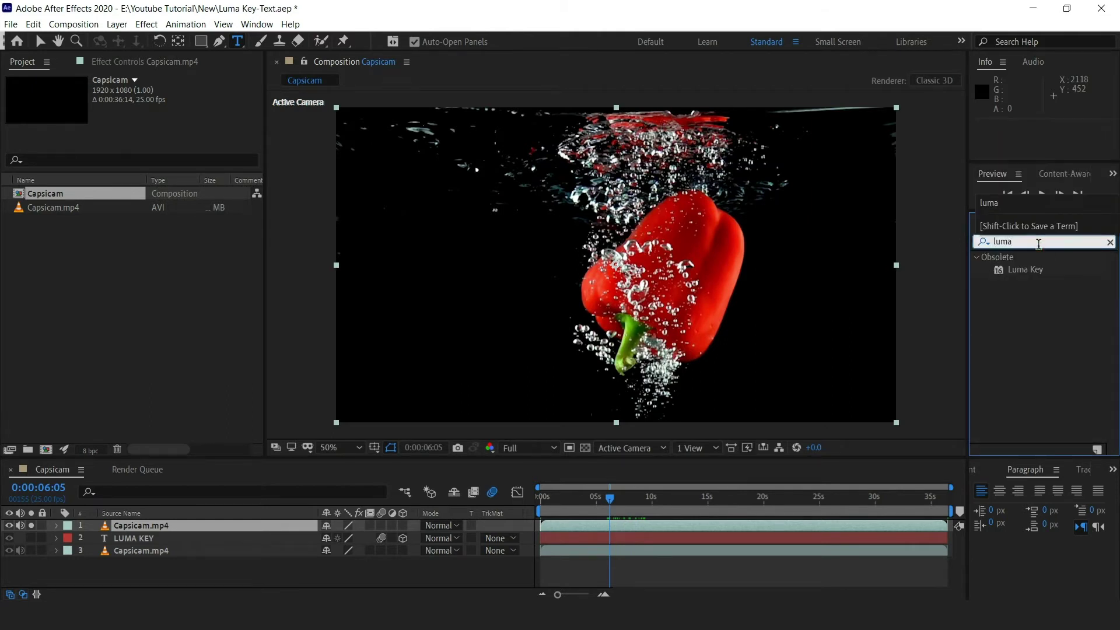
left_click(1030, 271)
left_click_drag(1036, 273, 261, 528)
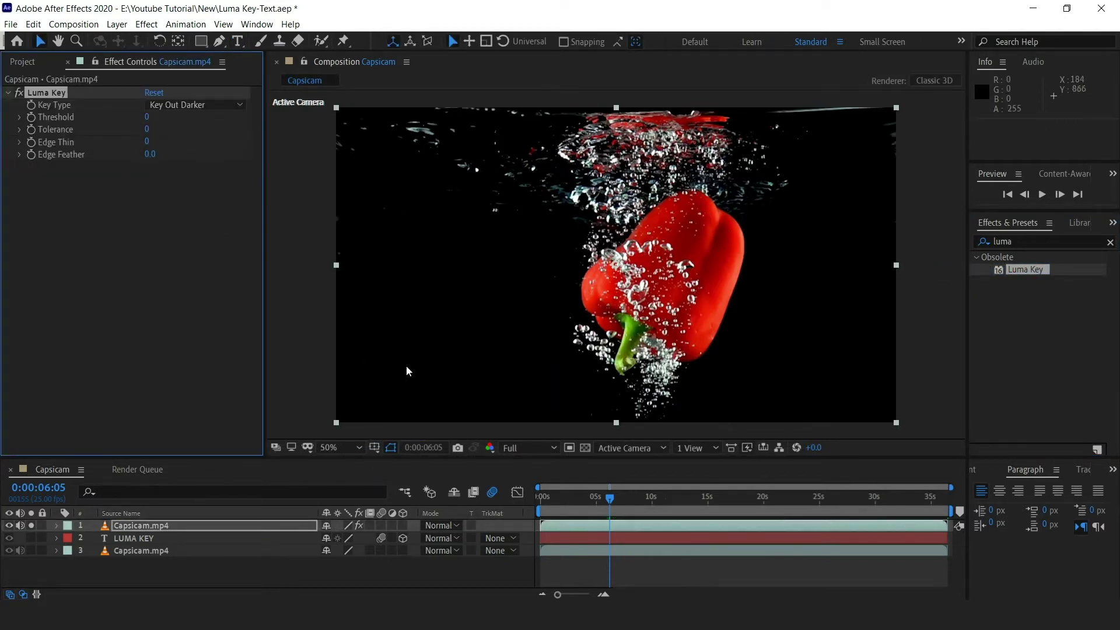
Show the transparency grid, solo the top copy and raise the Luma Key Threshold
left_click(586, 448)
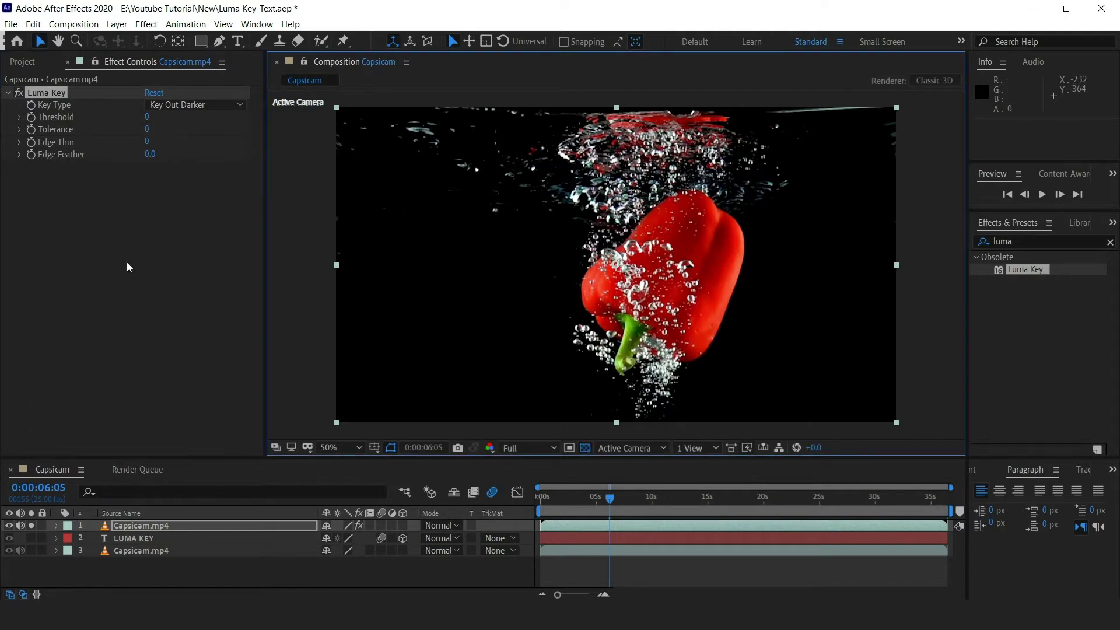
left_click(33, 526)
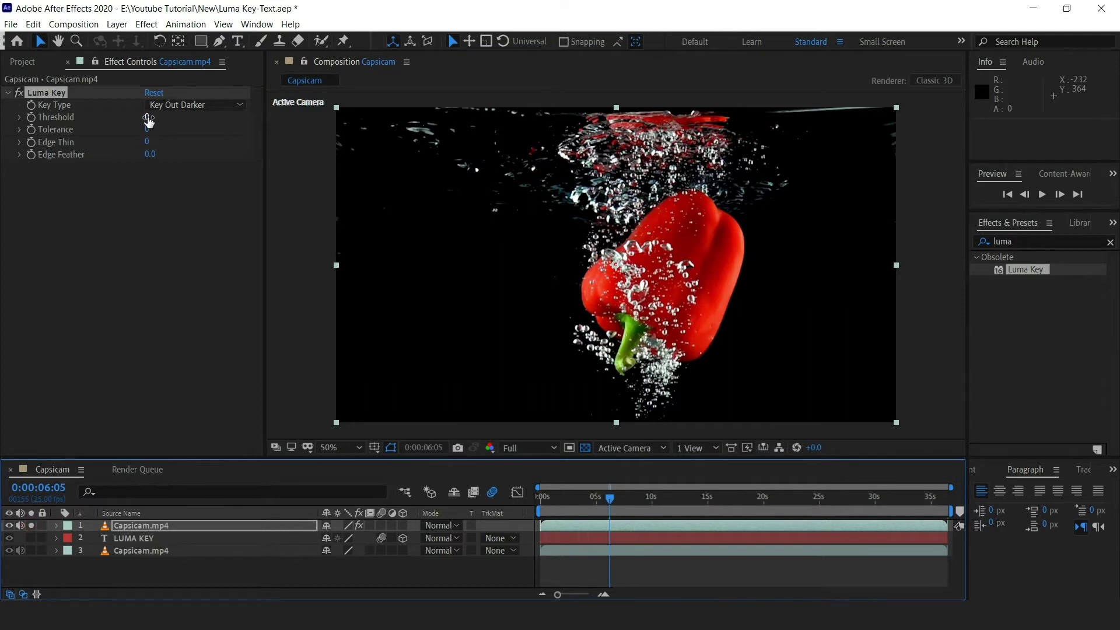
left_click_drag(147, 117, 165, 118)
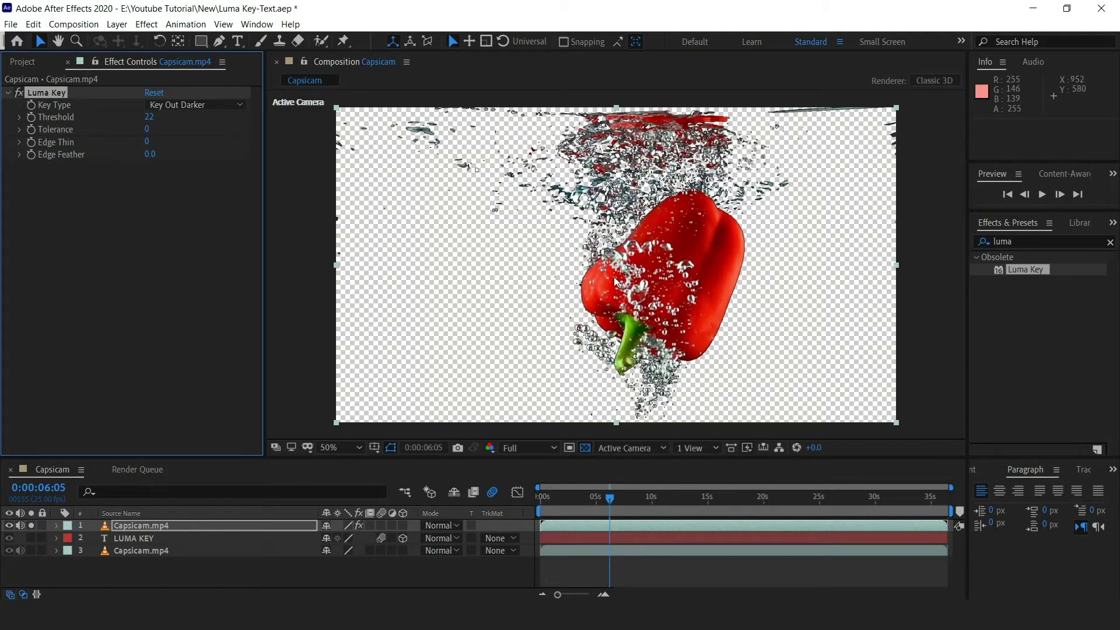
Try Threshold values on the top copy's Luma Key, settling on 11
scroll(616, 281, "up", 2)
left_click_drag(610, 498, 558, 495)
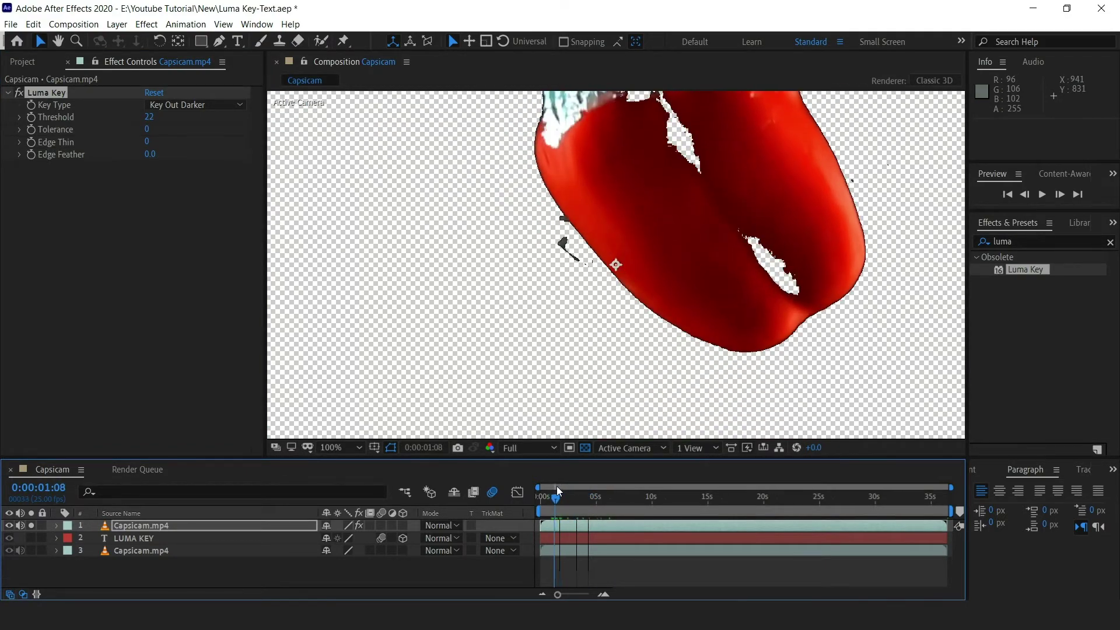
left_click_drag(149, 119, 143, 135)
left_click(187, 215)
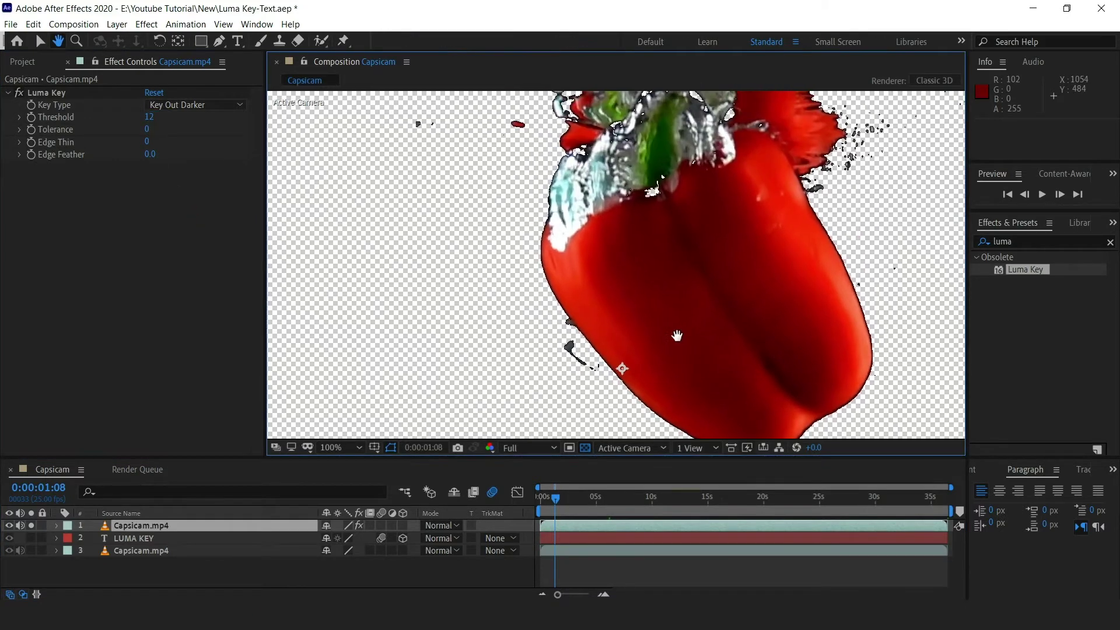
left_click_drag(150, 118, 148, 117)
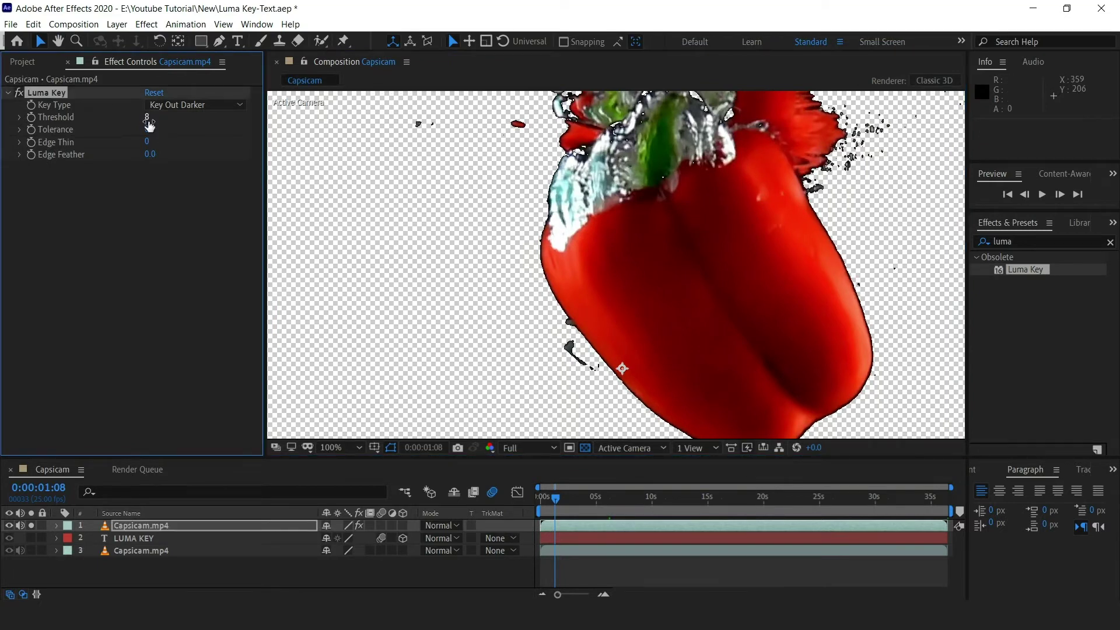
left_click(197, 230)
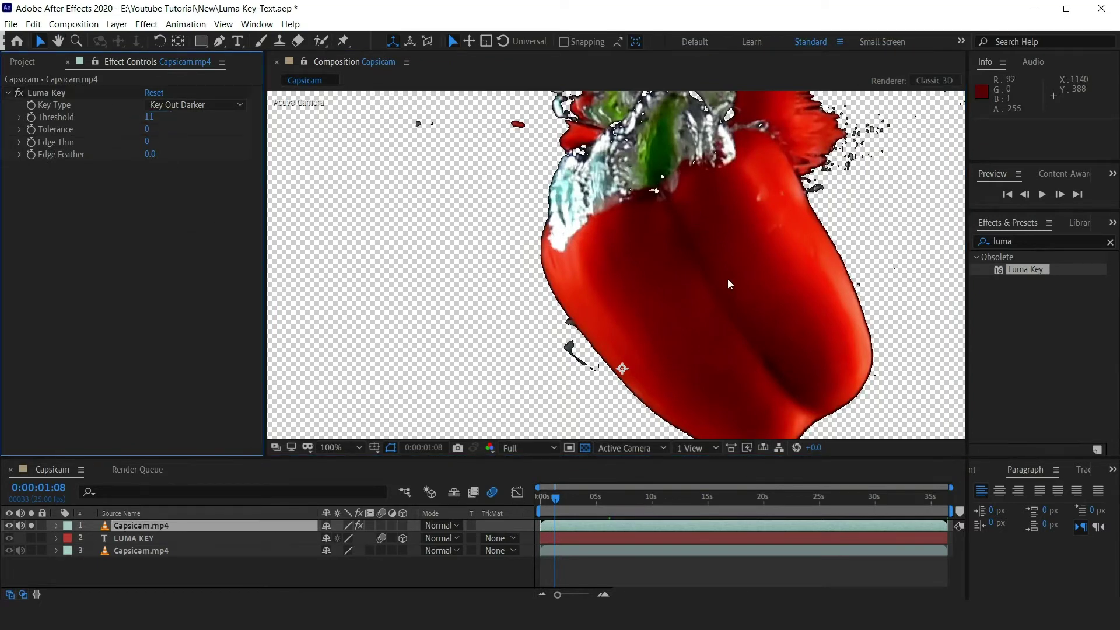
left_click_drag(727, 278, 712, 193)
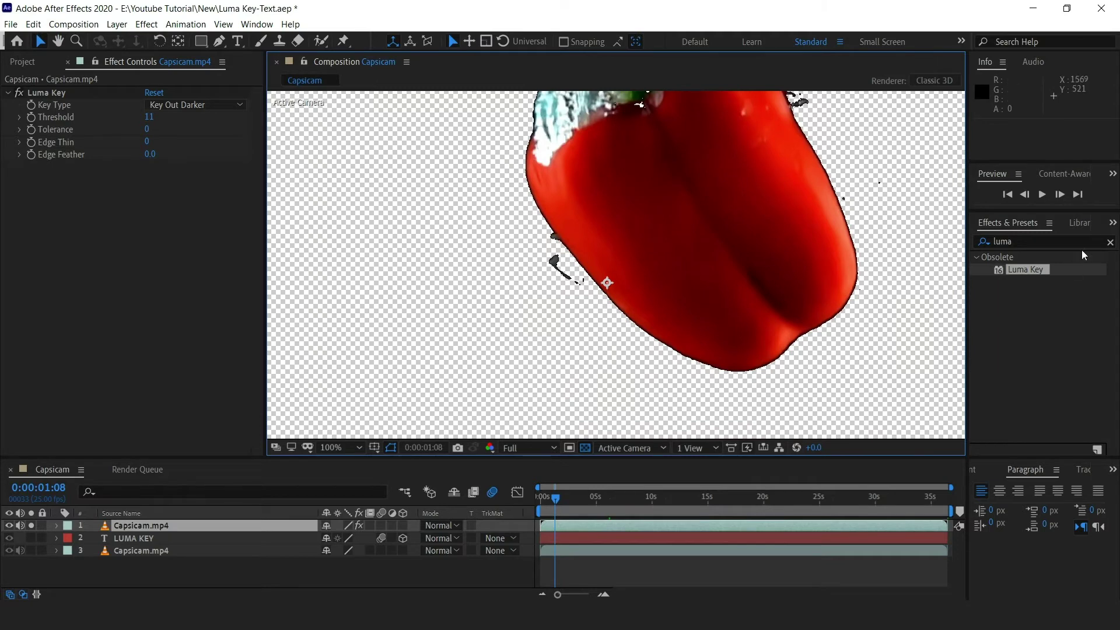
left_click(1035, 243)
Apply Matte Choker to the top Capsicam.mp4 copy and set Geometric Softness 1 to 14.4
type("matt")
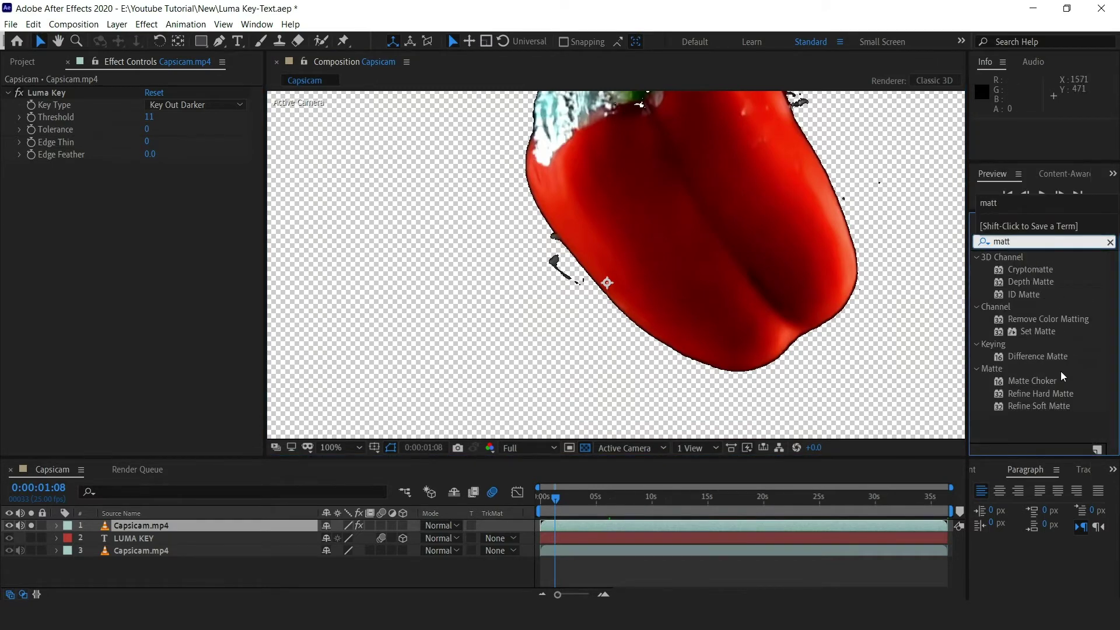
left_click_drag(1041, 382, 166, 238)
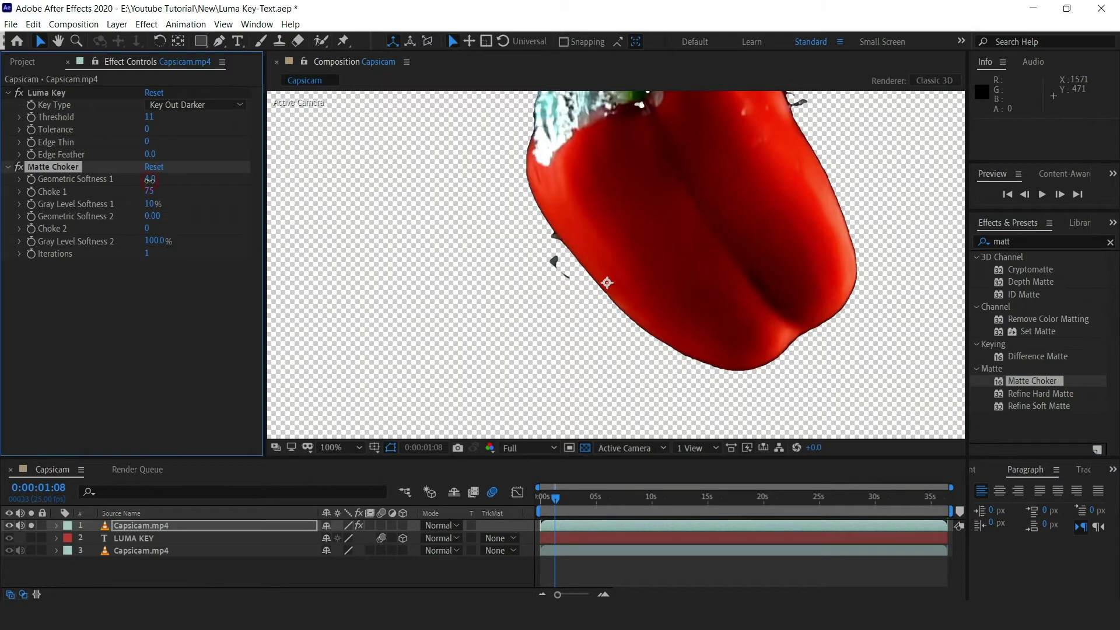
left_click_drag(150, 179, 177, 180)
scroll(565, 184, "up", 1)
scroll(408, 192, "down", 2)
scroll(493, 270, "up", 2)
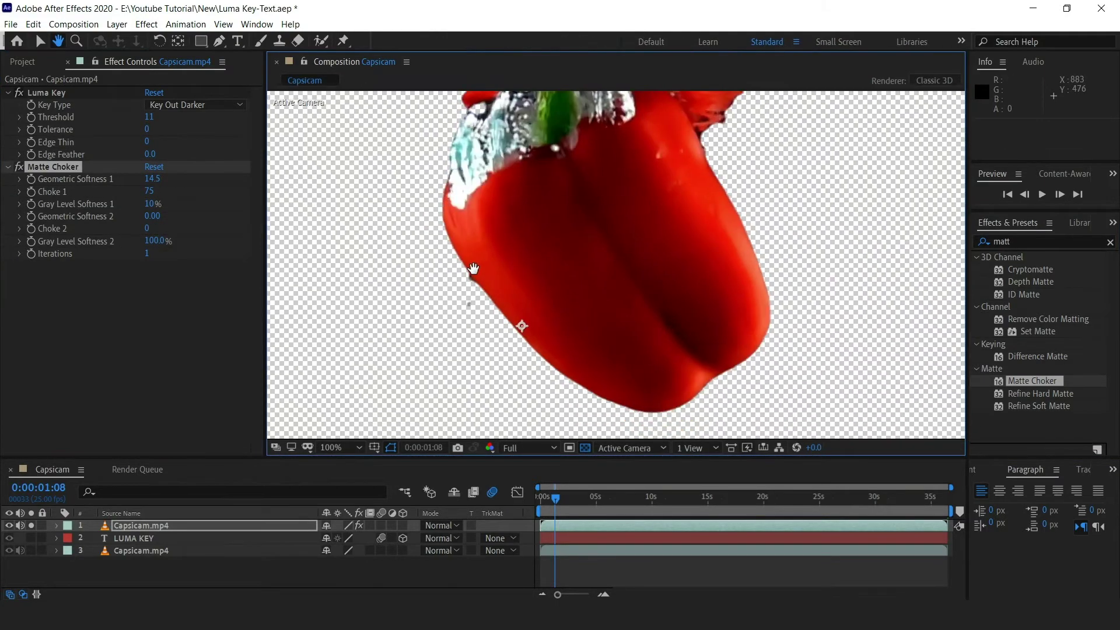
left_click_drag(420, 243, 527, 210)
left_click_drag(153, 179, 148, 179)
scroll(490, 272, "down", 2)
scroll(490, 272, "down", 2)
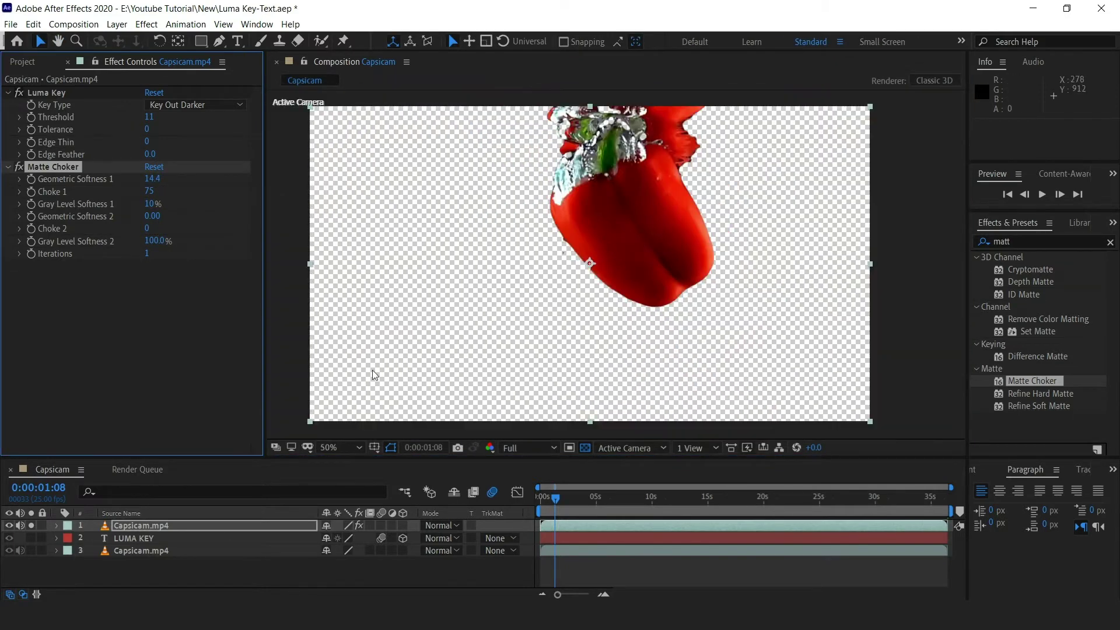
Unsolo the top copy, check a later frame, then RAM-preview the composite from 0:00
left_click(32, 526)
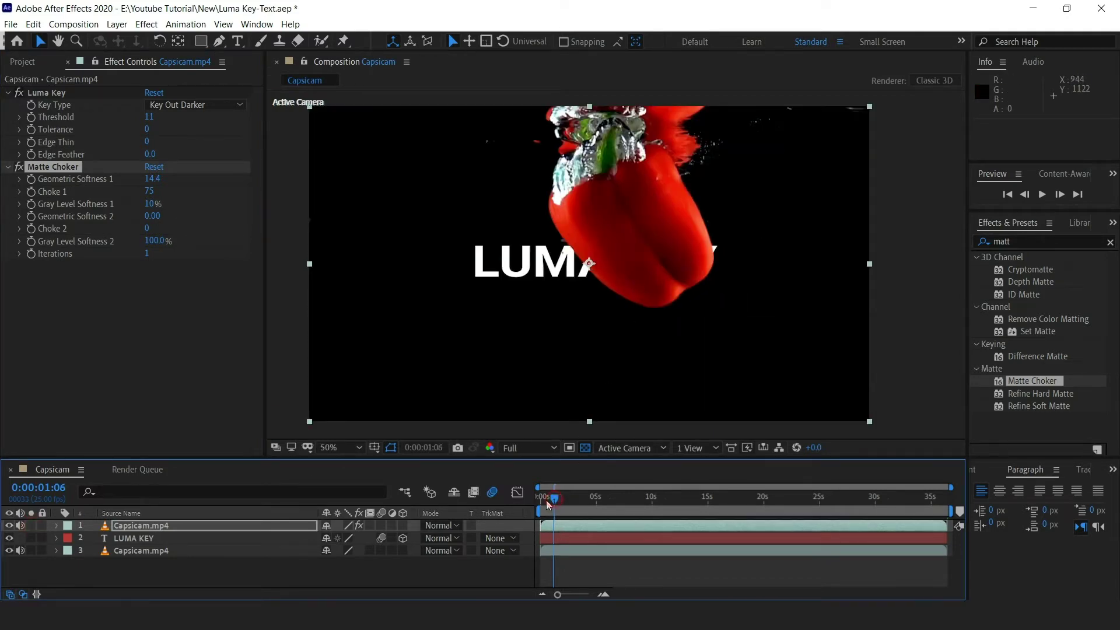
left_click_drag(547, 500, 908, 520)
scroll(626, 294, "down", 2)
key("h")
left_click_drag(585, 254, 612, 279)
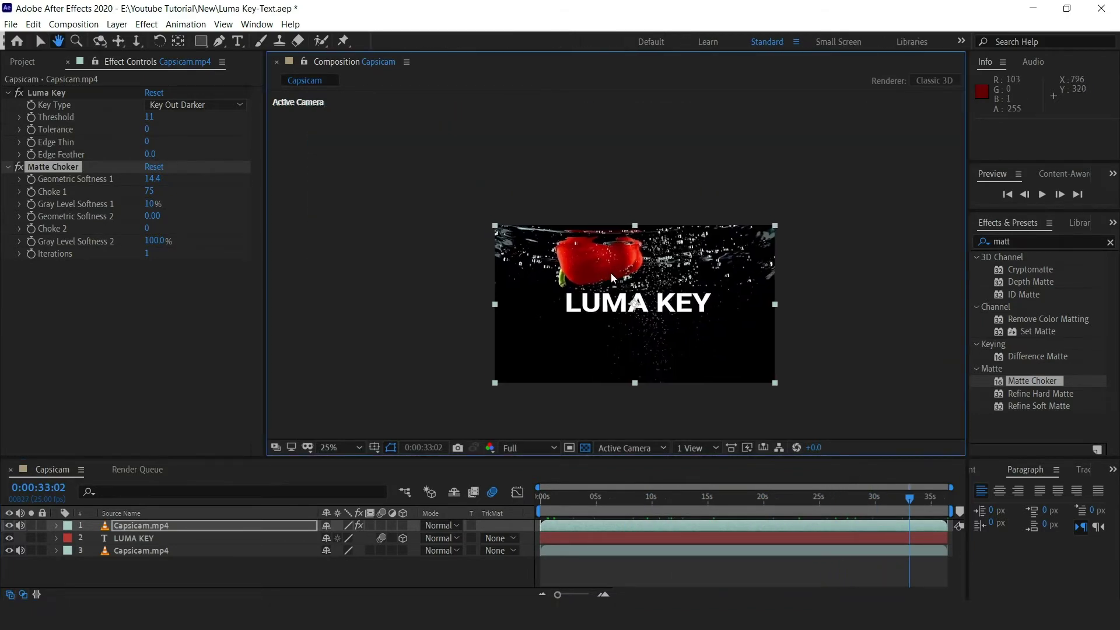
scroll(615, 276, "up", 1)
key("v")
left_click(661, 509)
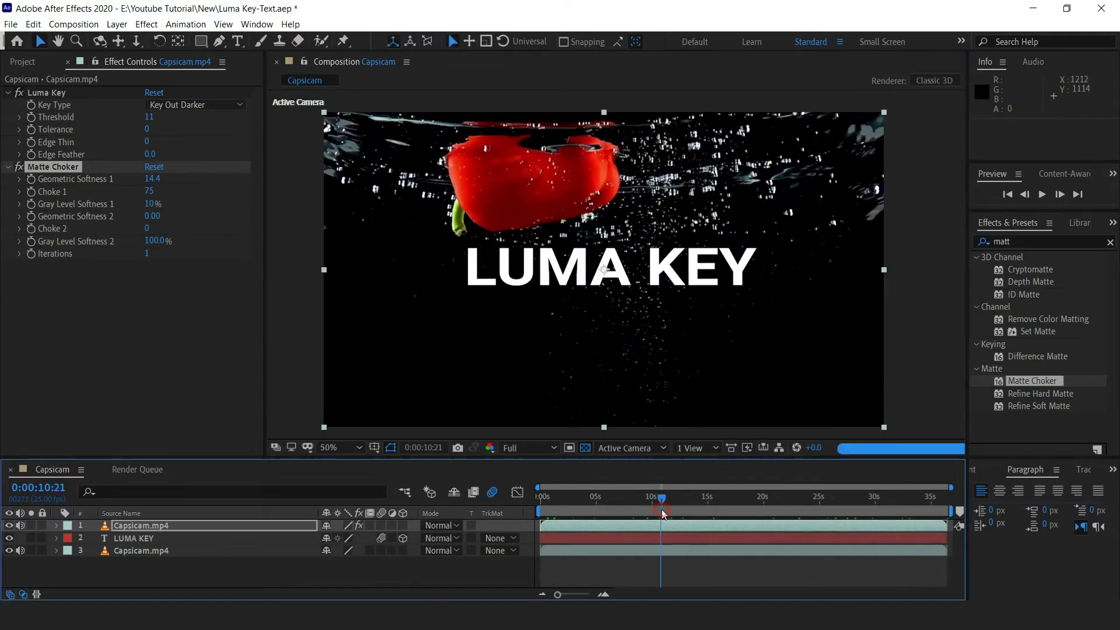
left_click_drag(661, 510, 533, 499)
key("space")
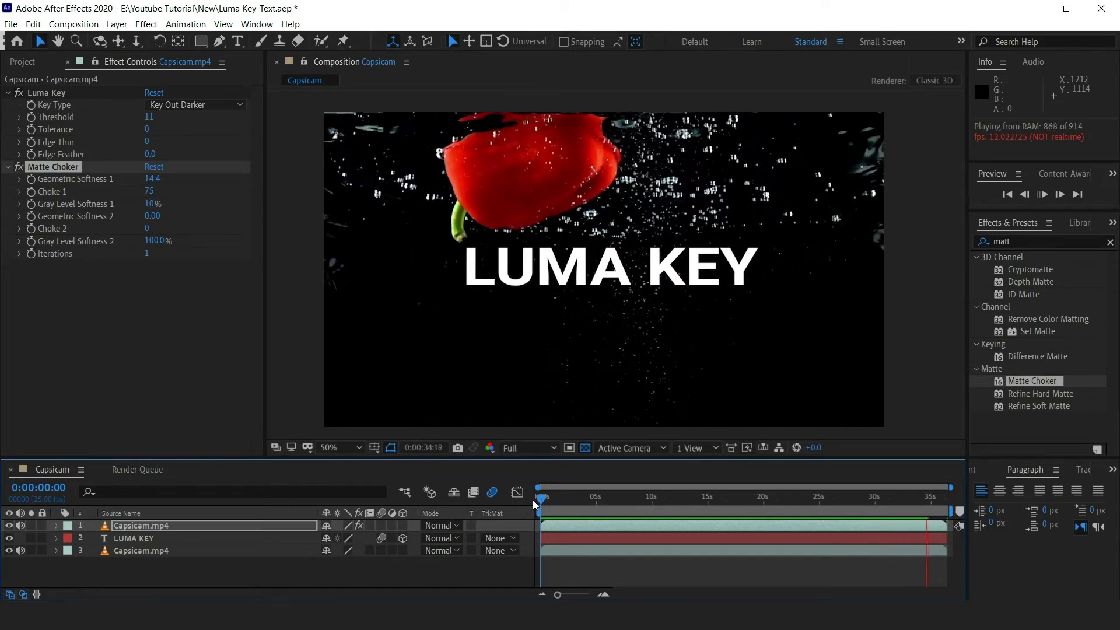
Stop the preview and apply Easy Ease to both LUMA KEY Position keyframes
key("space")
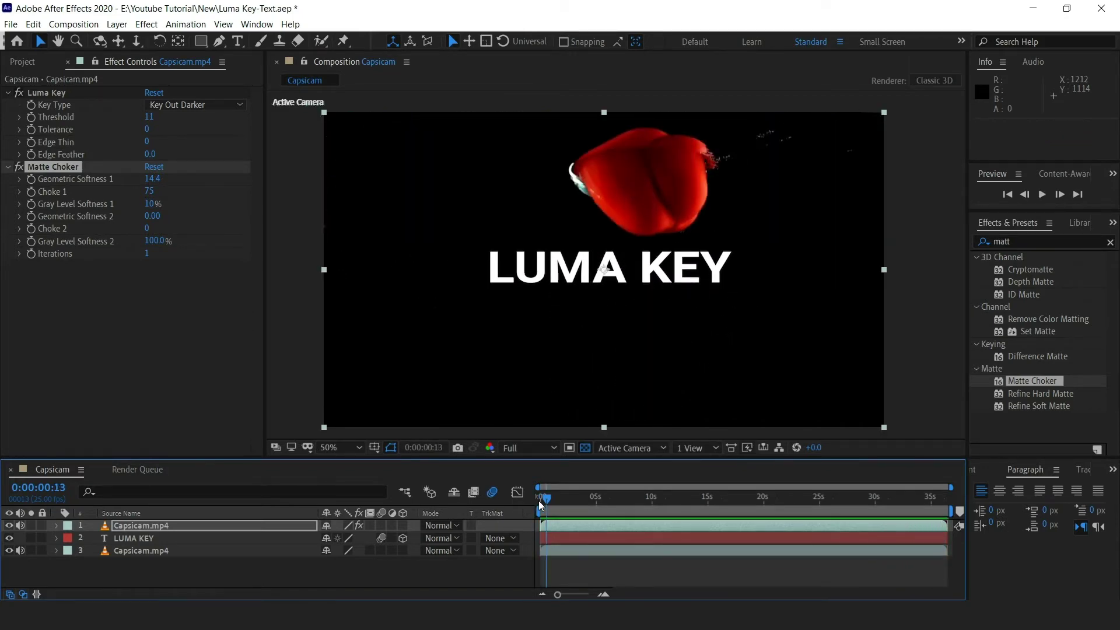
left_click_drag(549, 505, 540, 502)
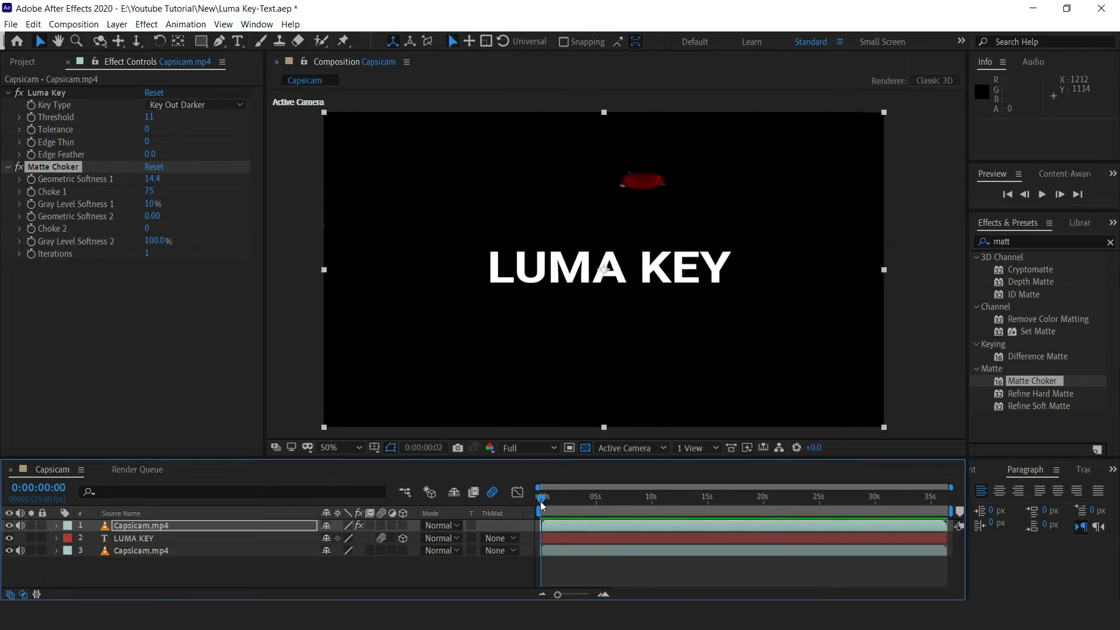
left_click(115, 540)
key("u")
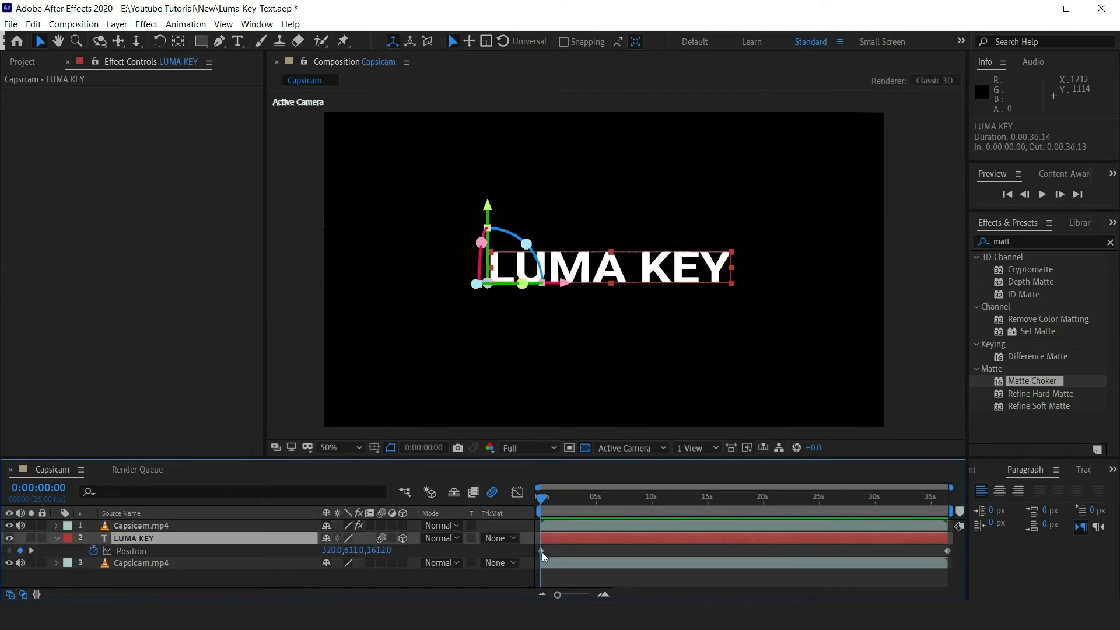
left_click_drag(541, 552, 980, 560)
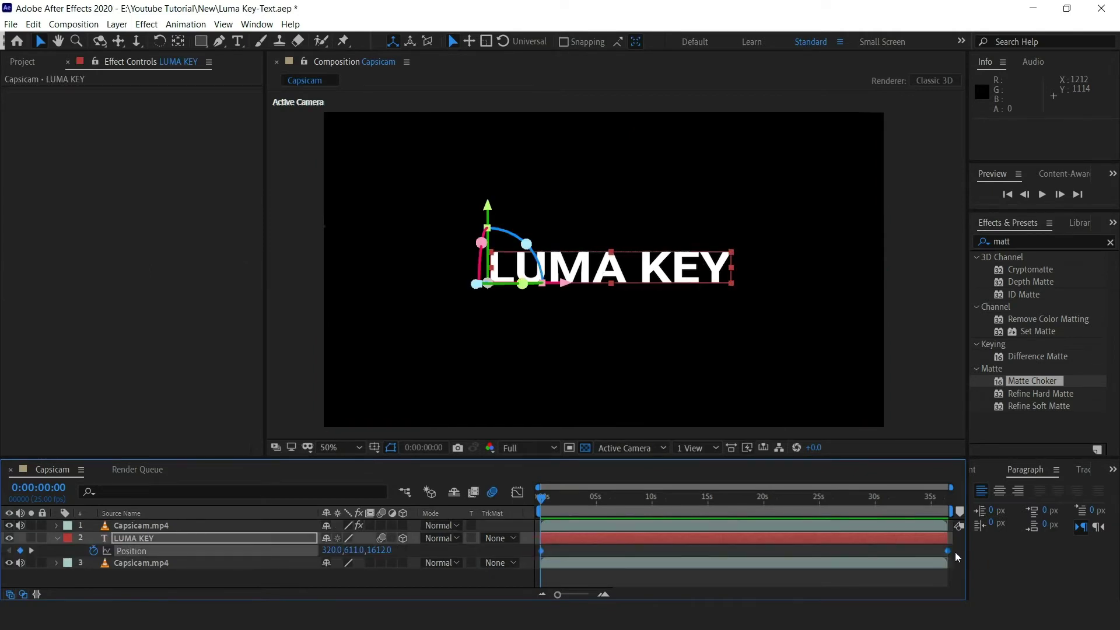
right_click(949, 551)
mouse_move(957, 541)
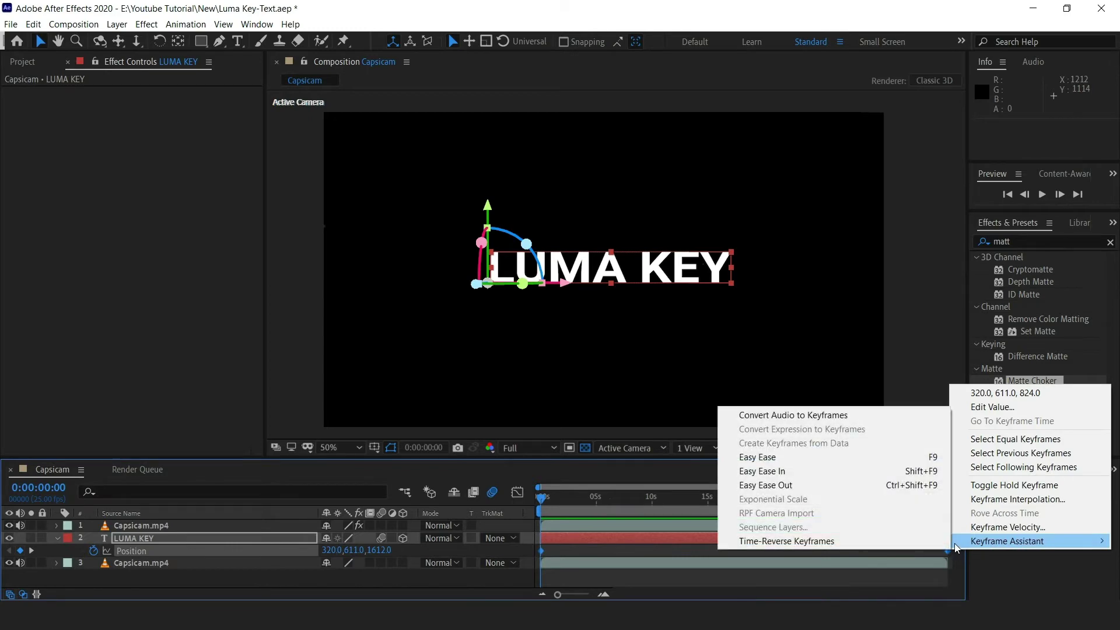
left_click(796, 458)
Scrub to check the eased motion, zoom the viewer to 25% and reselect LUMA KEY
left_click_drag(817, 503, 911, 524)
key("comma")
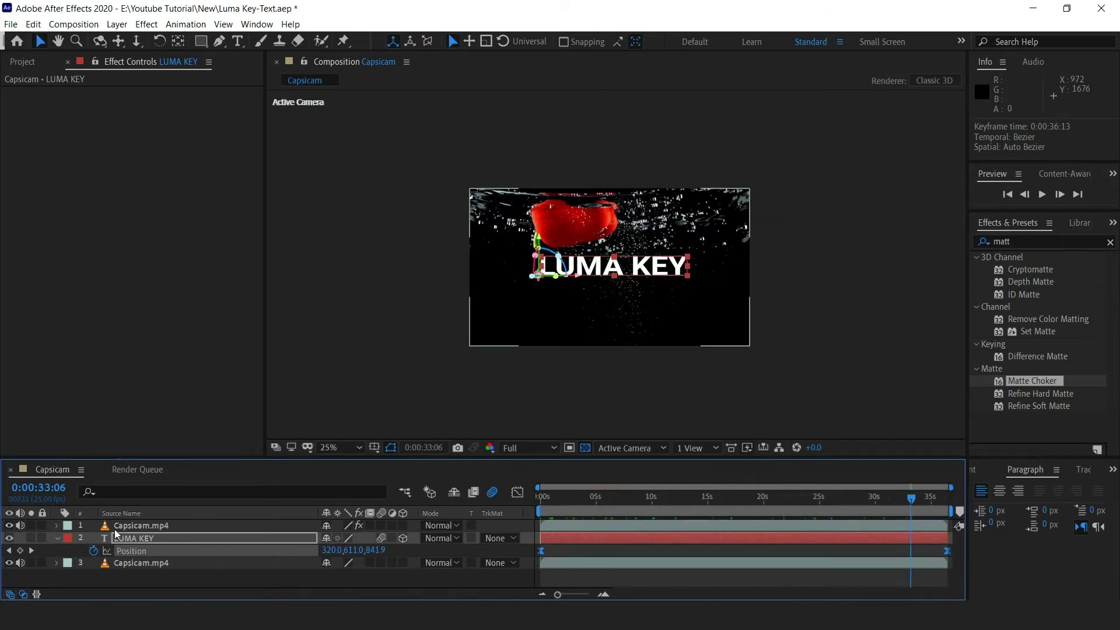
left_click(58, 538)
left_click(151, 534)
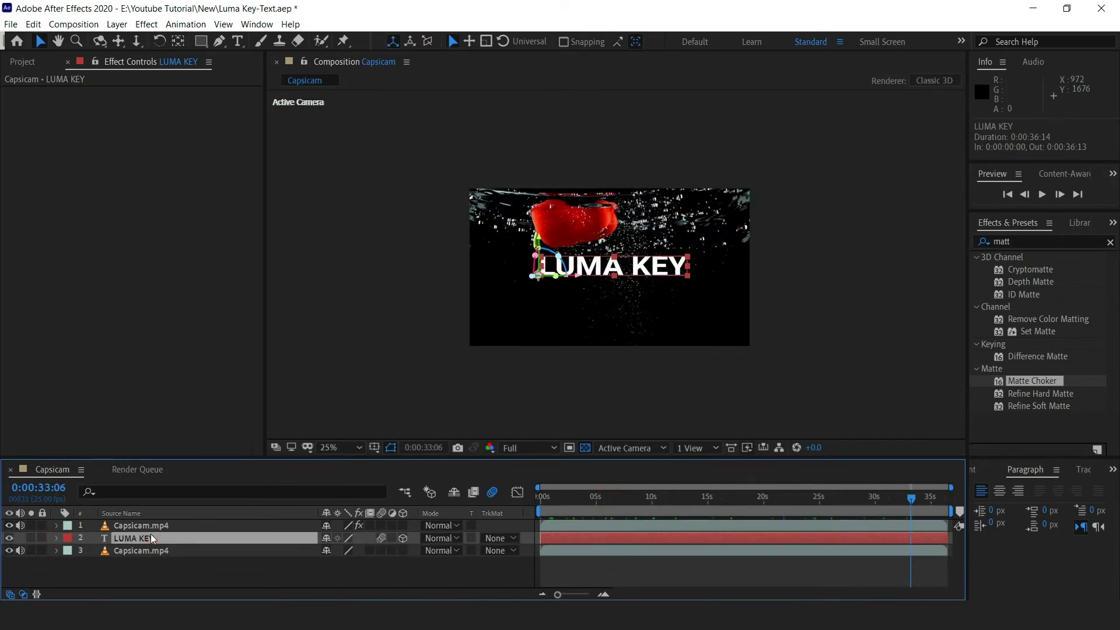
left_click(39, 62)
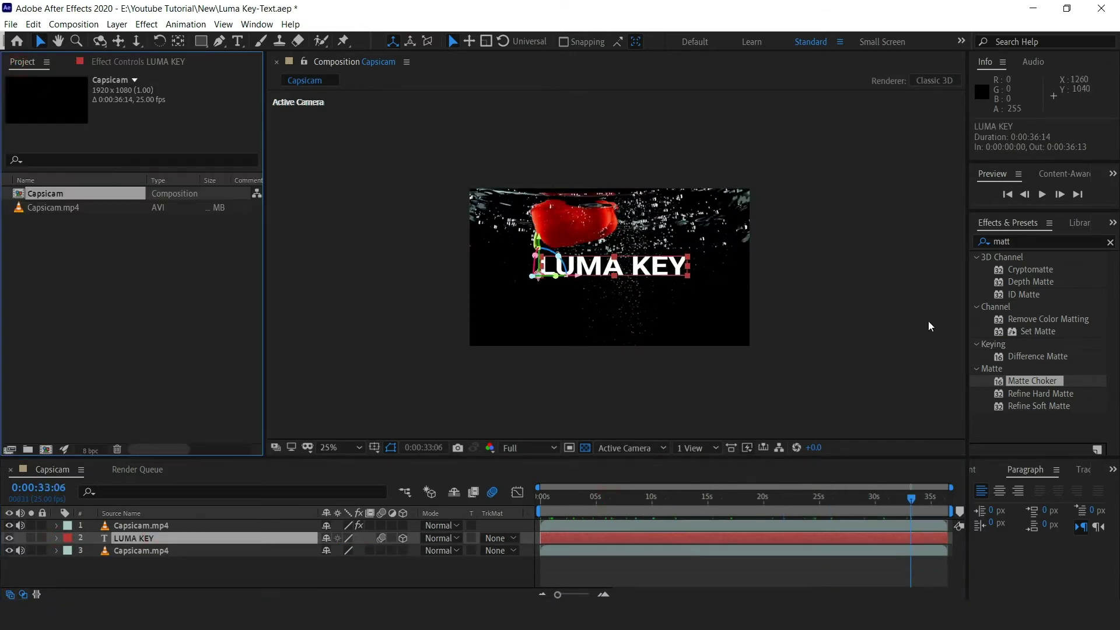
Apply Glow to the LUMA KEY text with Threshold 71%, Radius 64 and Intensity 1.6
left_click(1031, 242)
type("glow")
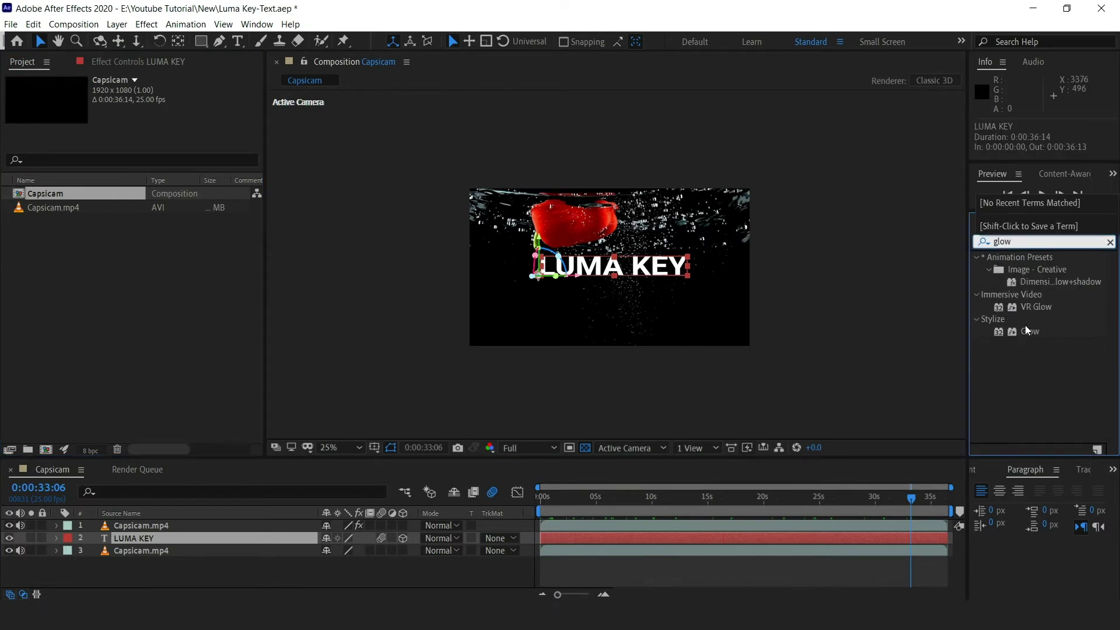
left_click(1027, 330)
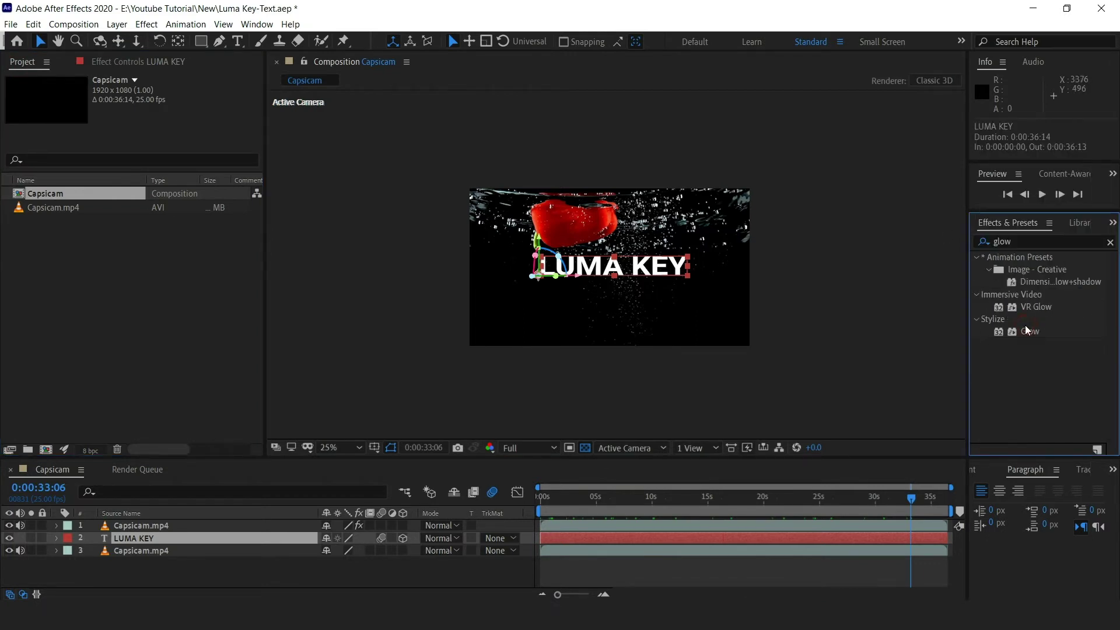
left_click_drag(456, 411, 166, 535)
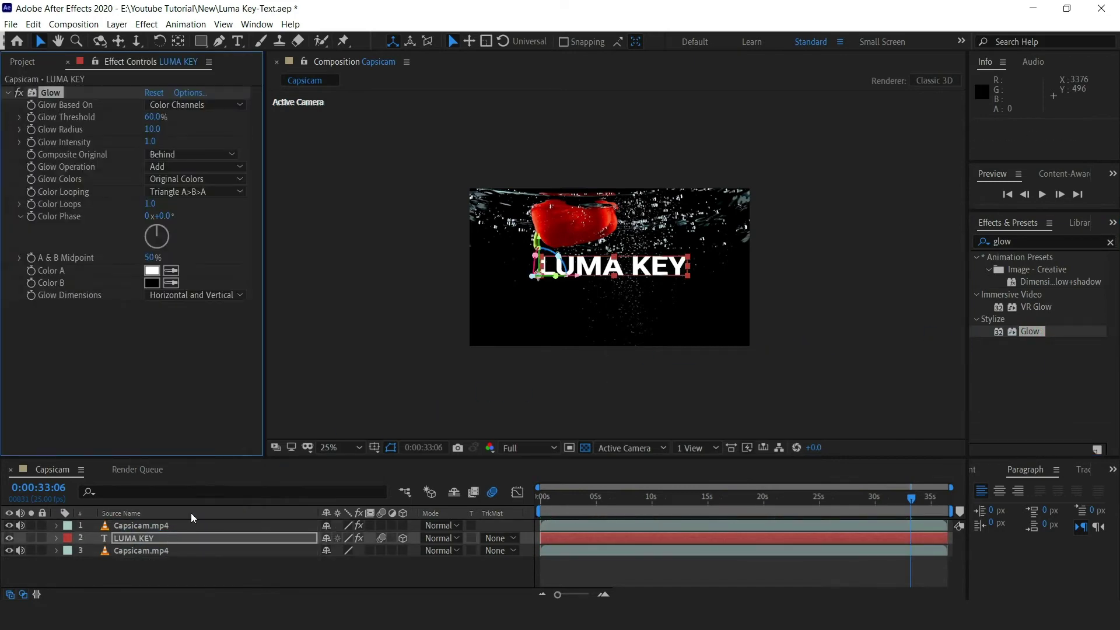
scroll(616, 266, "up", 2)
scroll(536, 272, "up", 2)
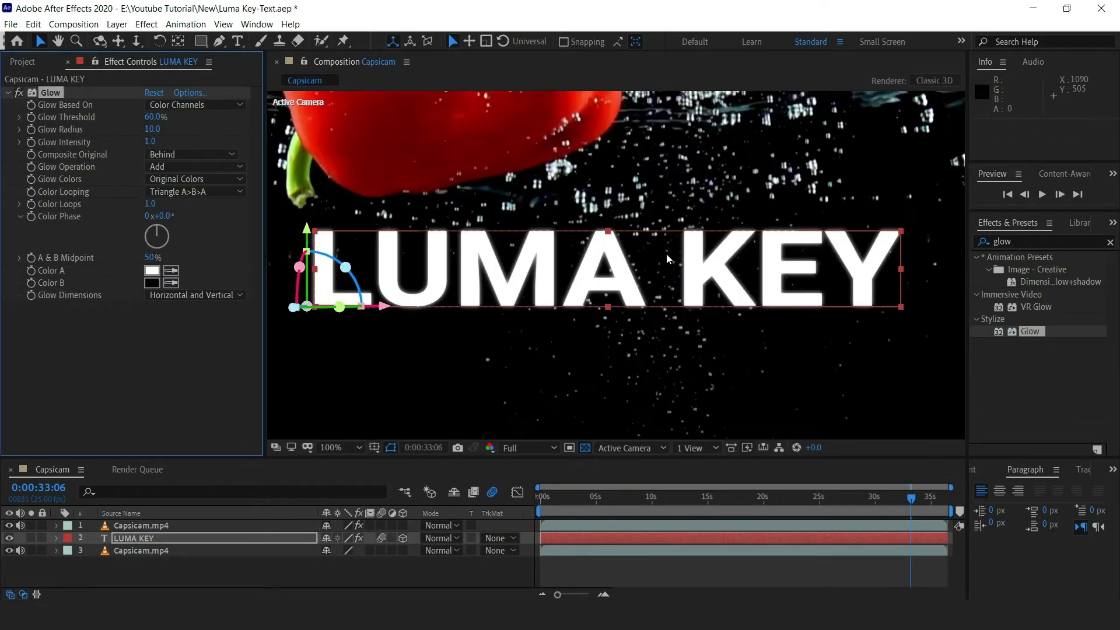
scroll(535, 271, "down", 2)
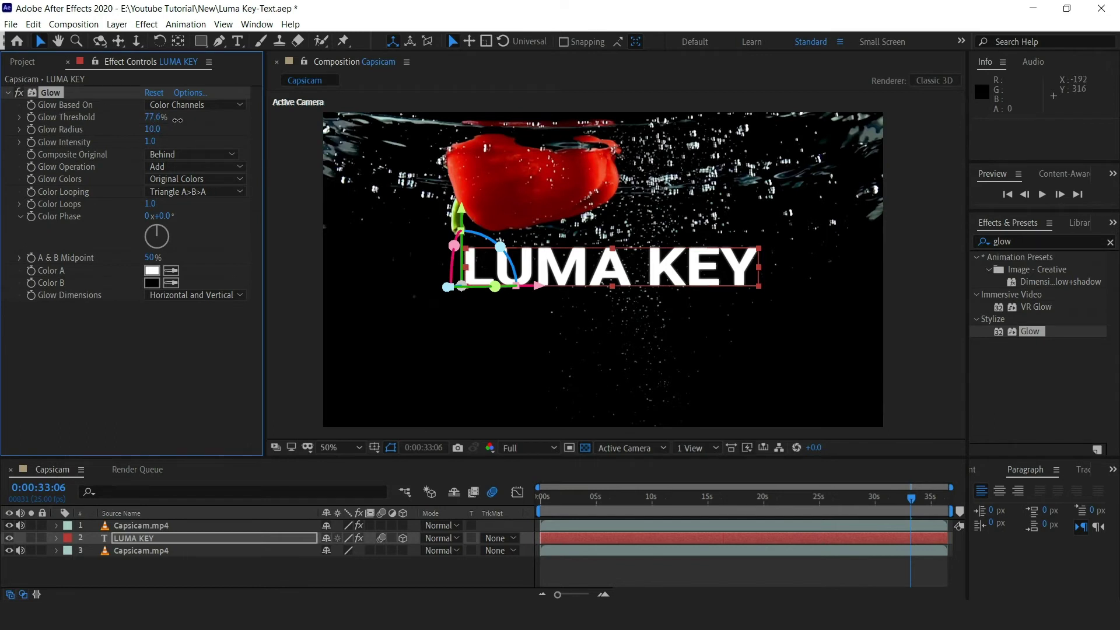
left_click_drag(152, 133, 186, 137)
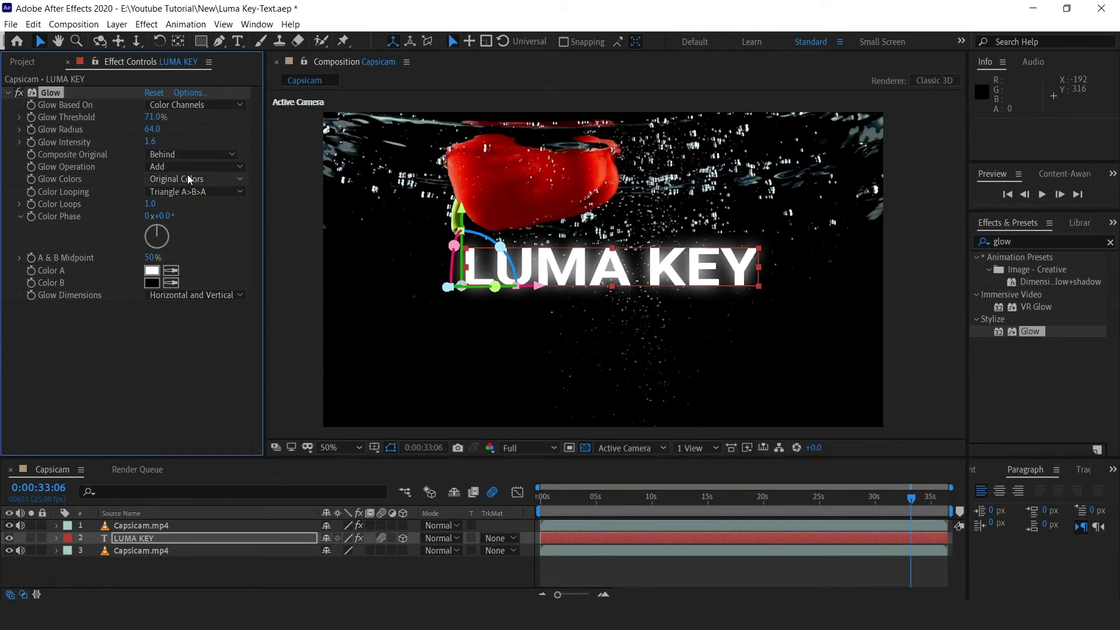
Switch the glow's colour source from the original colours to A & B Colors
left_click(186, 191)
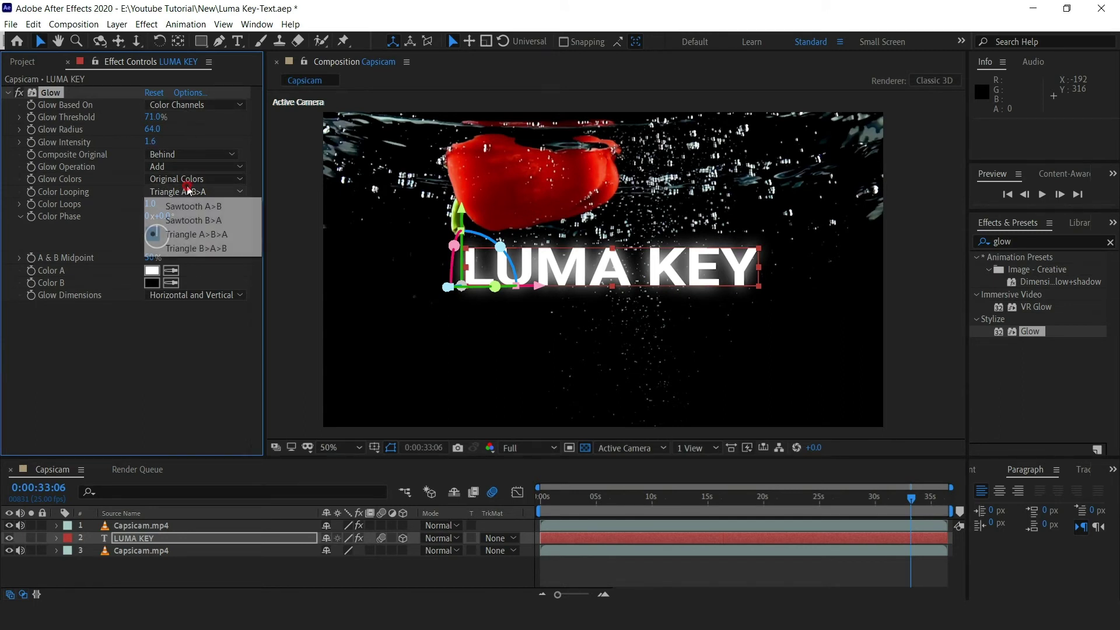
left_click(185, 173)
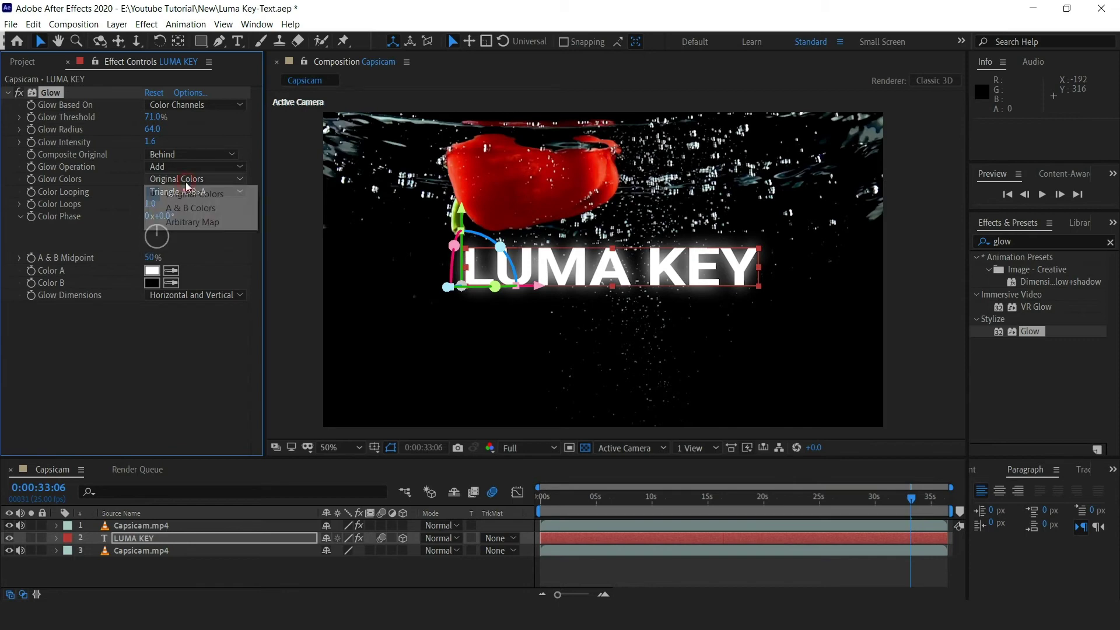
left_click(186, 180)
left_click(192, 209)
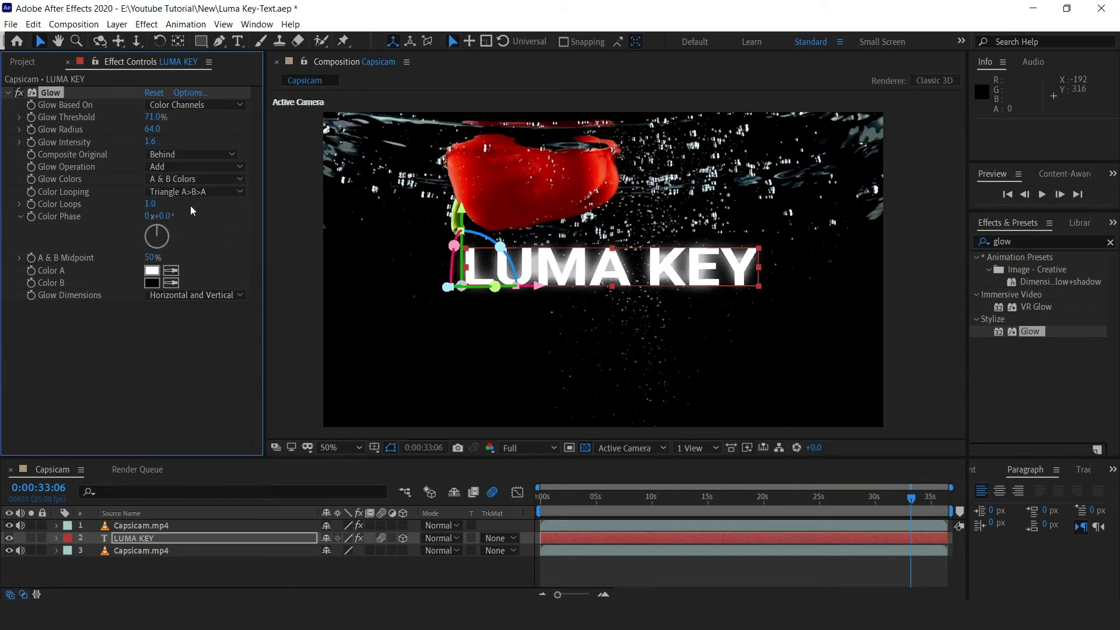
Set glow Color A to red and Color B to blue
left_click(153, 272)
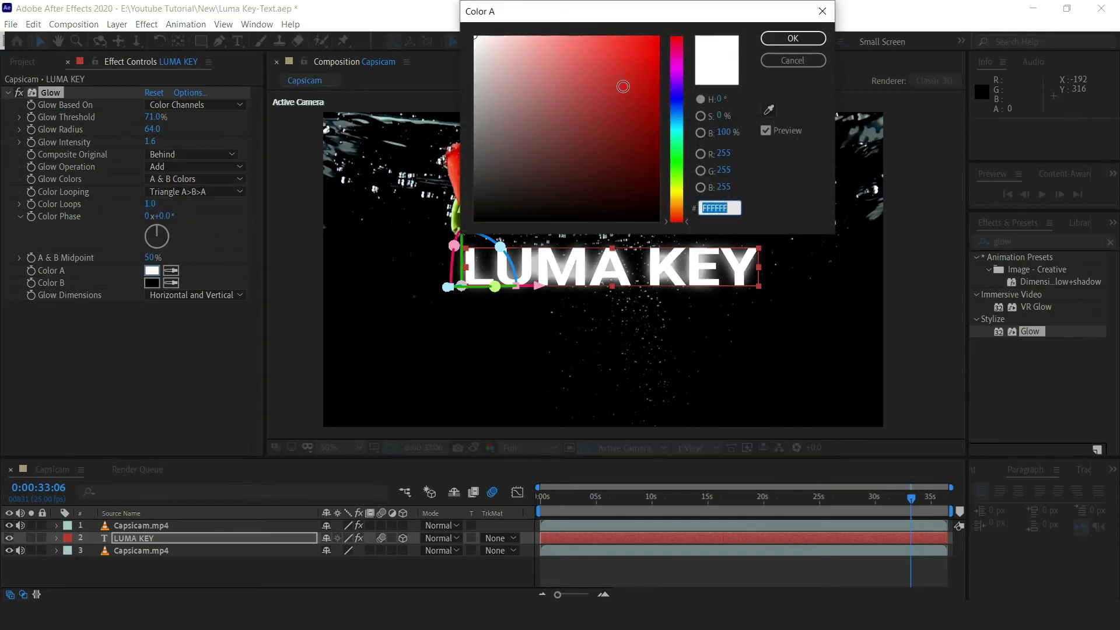
left_click_drag(623, 86, 635, 73)
left_click(782, 38)
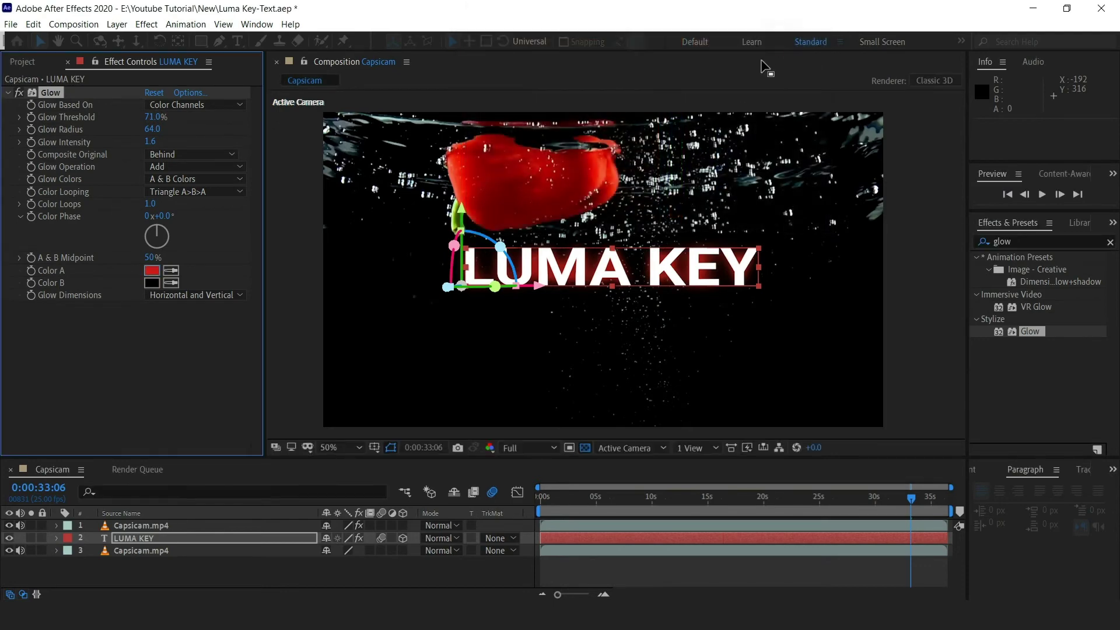
left_click(153, 282)
left_click_drag(678, 125, 679, 106)
left_click(635, 73)
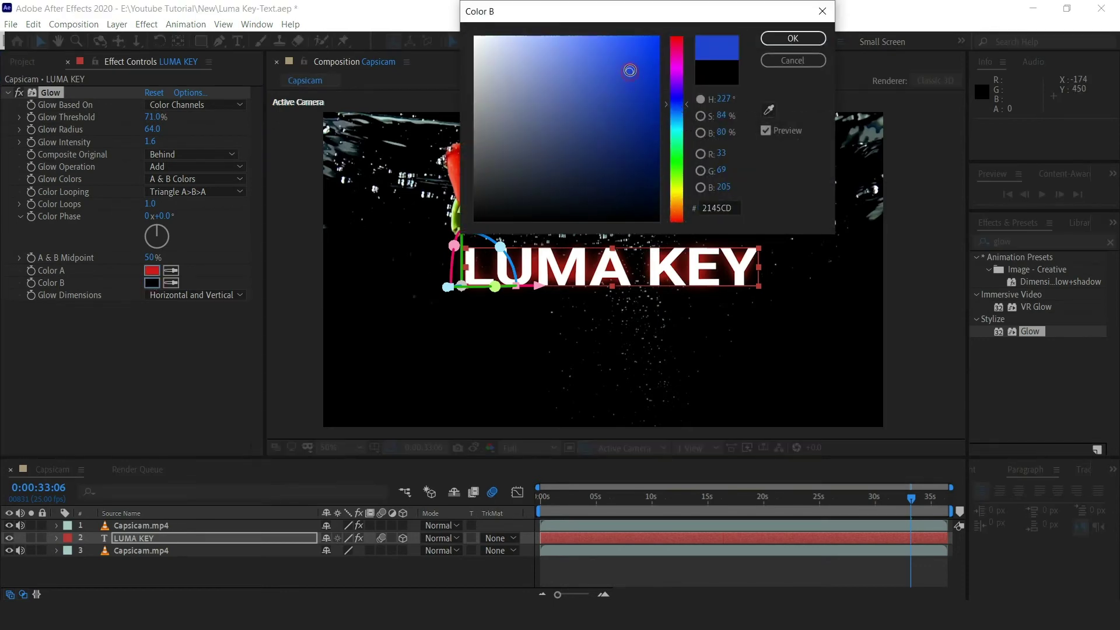
left_click(782, 40)
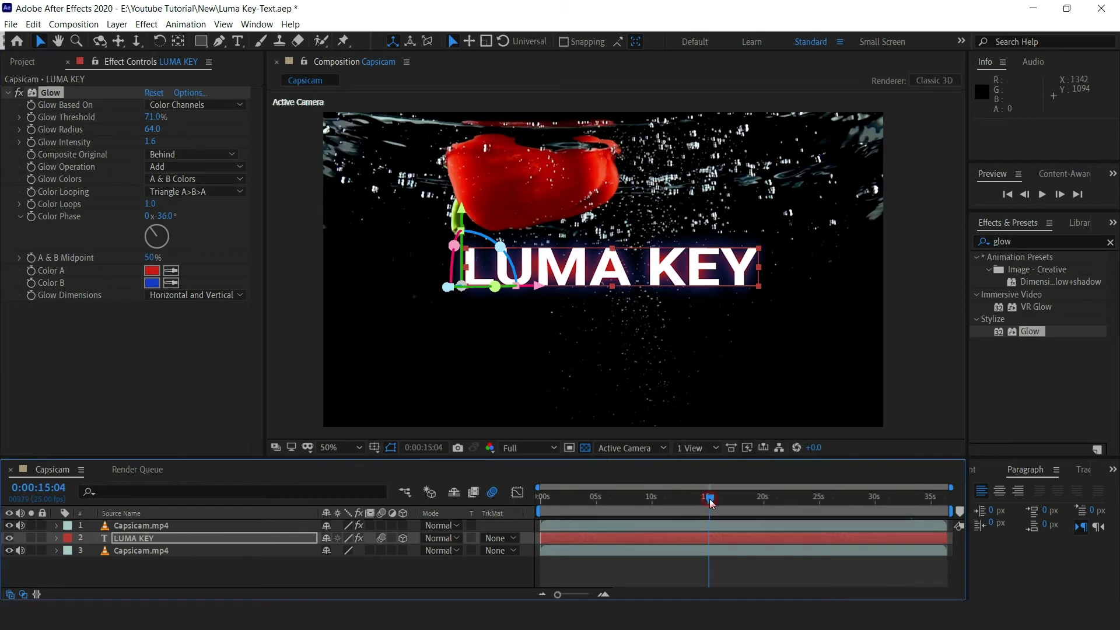
Scrub the timeline to check the glowing text, then return to the start
left_click(710, 499)
left_click_drag(710, 501, 955, 512)
left_click_drag(842, 498, 529, 495)
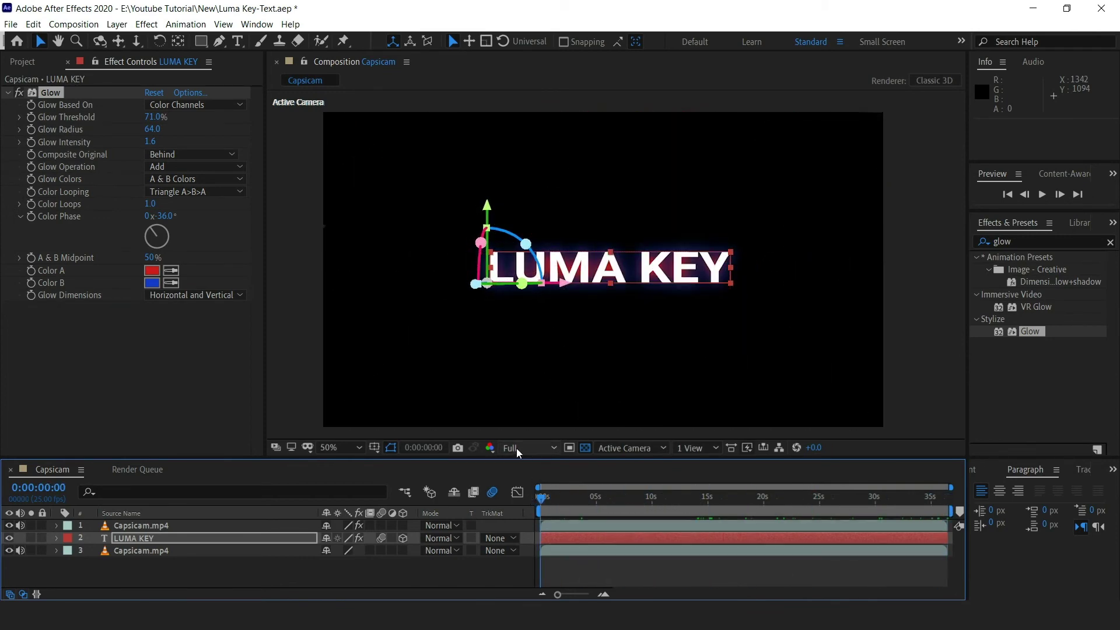
Set the viewer resolution to Half and play a preview of the composition
left_click(528, 447)
left_click(525, 484)
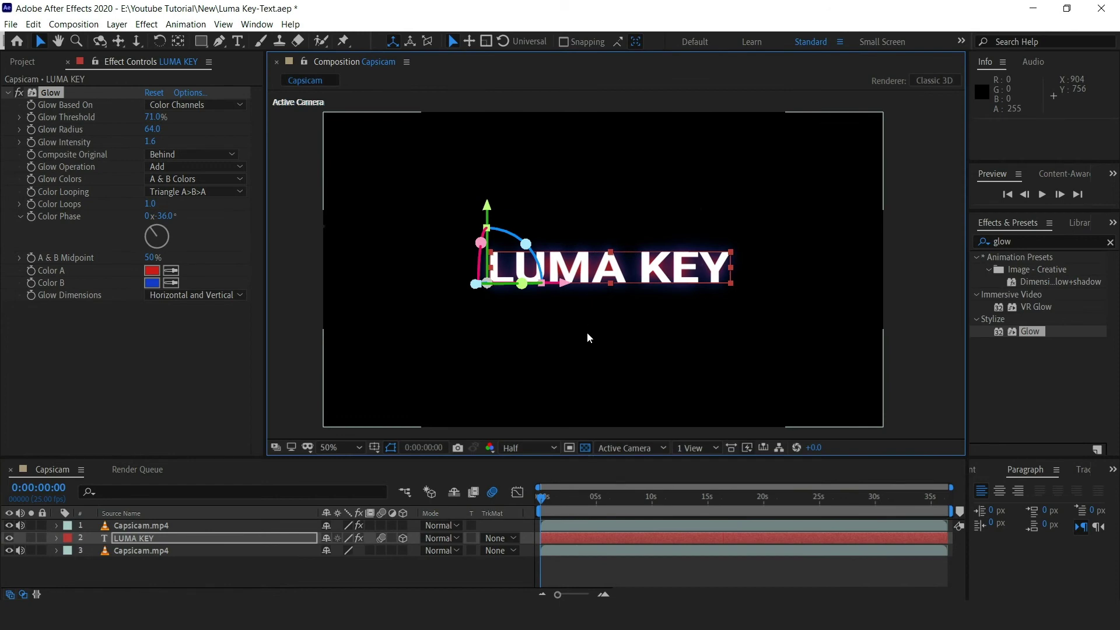
key("space")
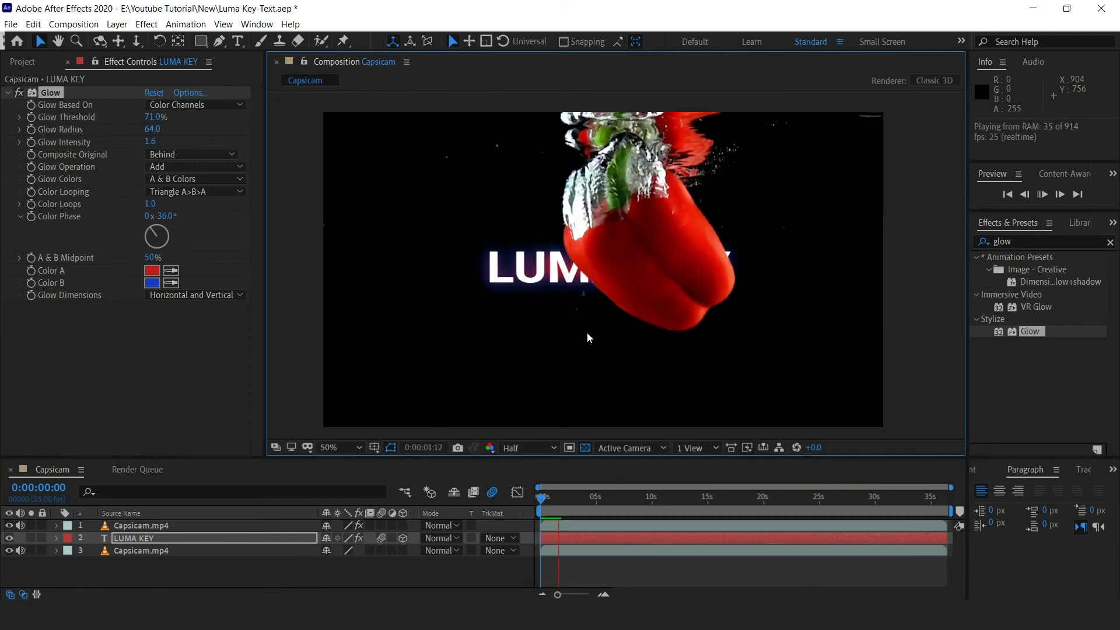